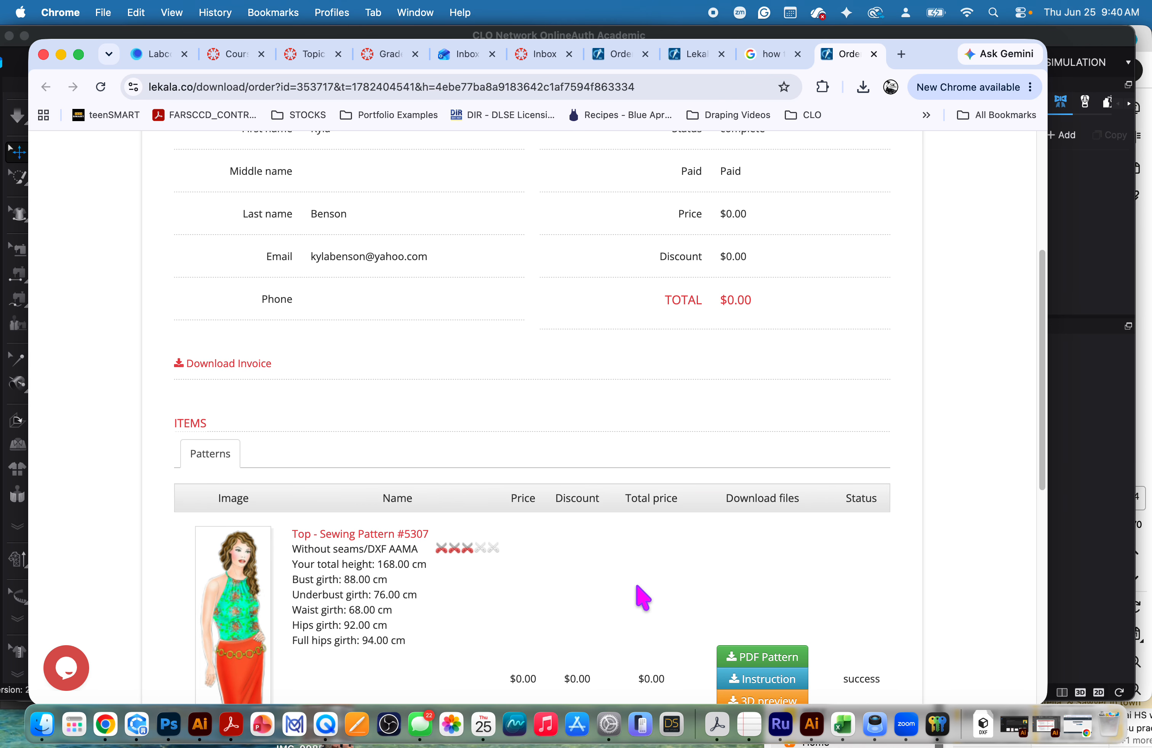
Switch to CLO and import 431537_1711397_pattern.pdf from Downloads as an addition, in inches at 100% scale with internal shapes.
scroll(685, 271, up, 10)
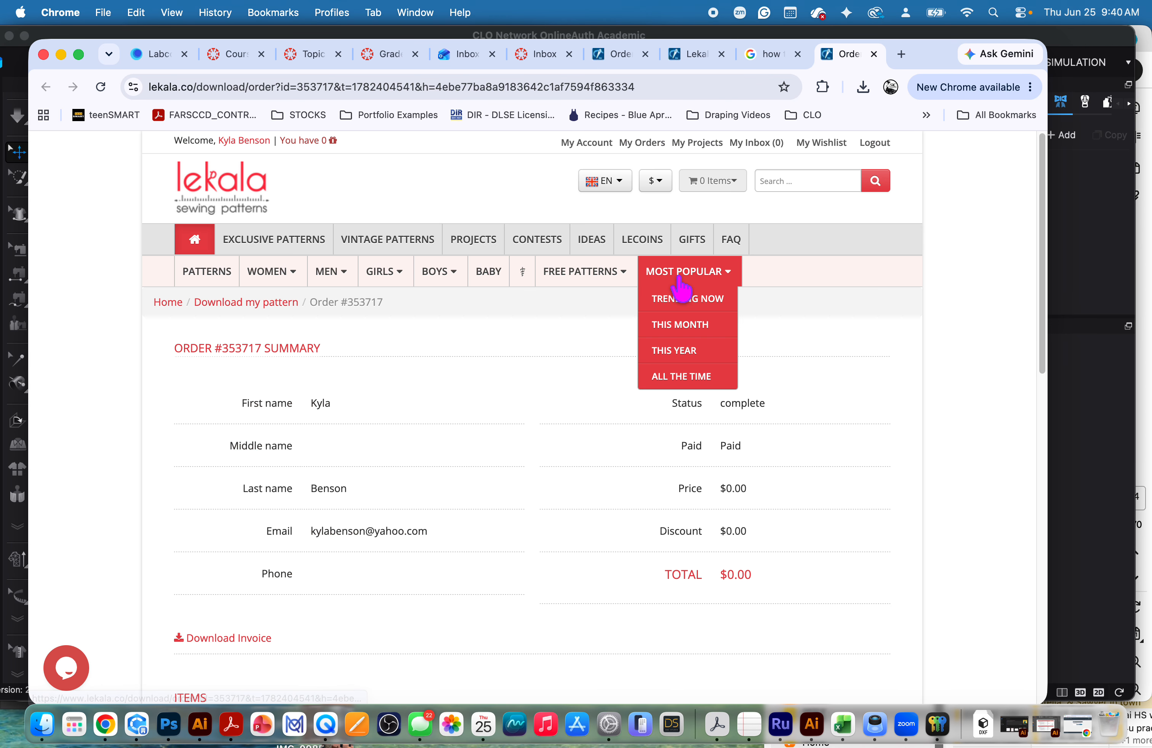
scroll(608, 418, down, 10)
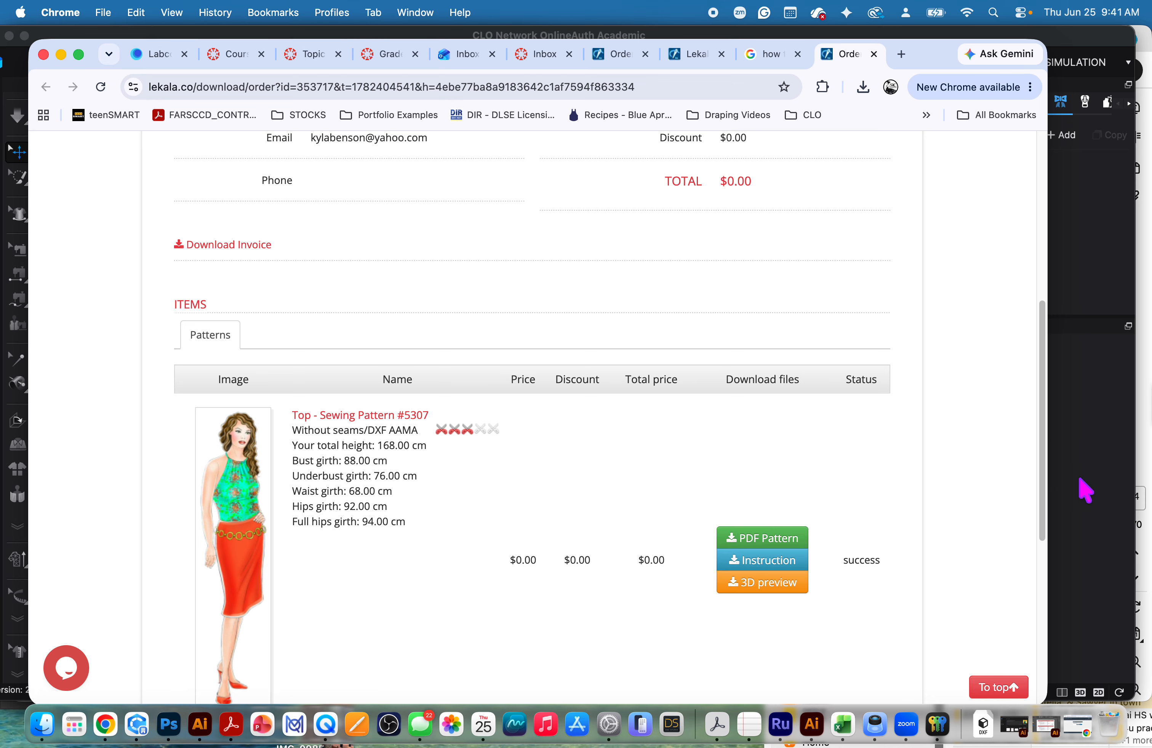
click(1084, 490)
click(85, 13)
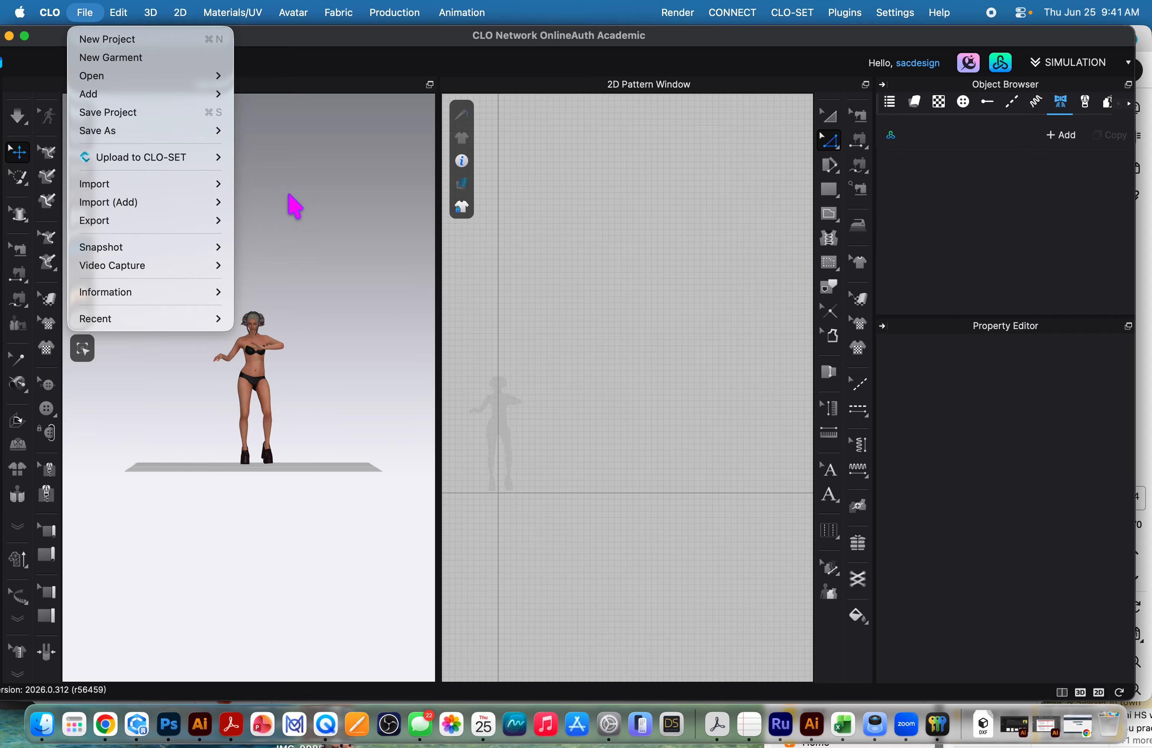
mouse_move(187, 202)
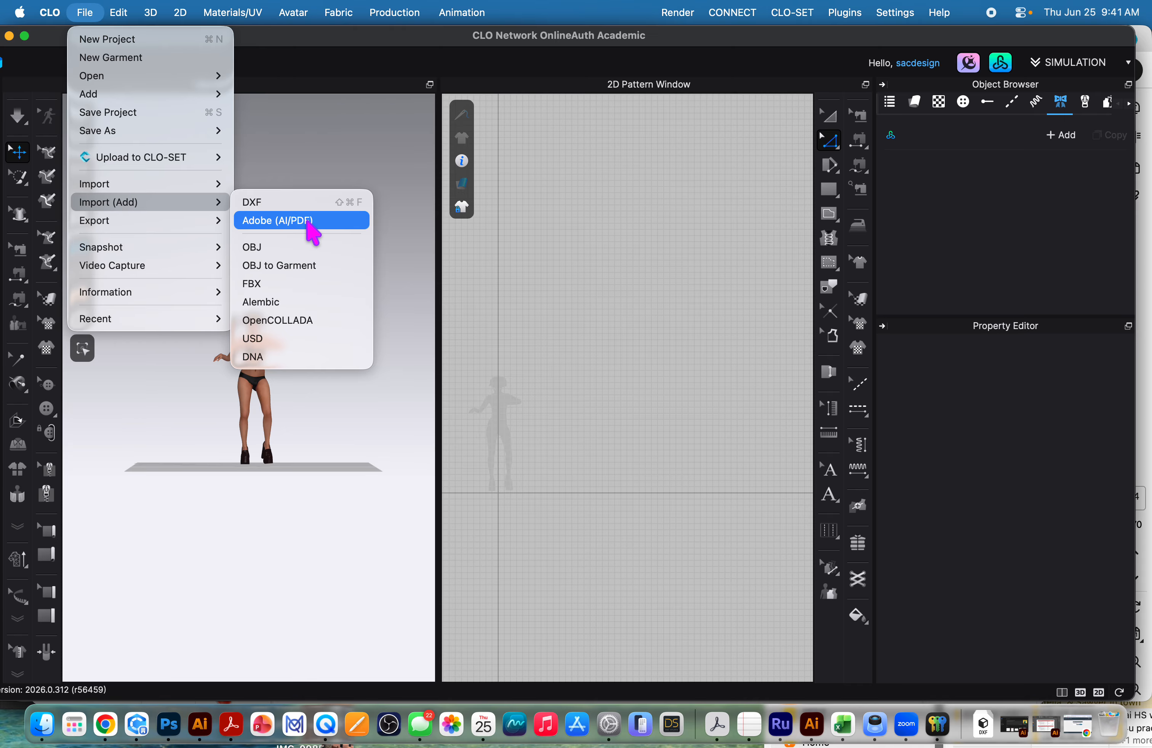
click(307, 224)
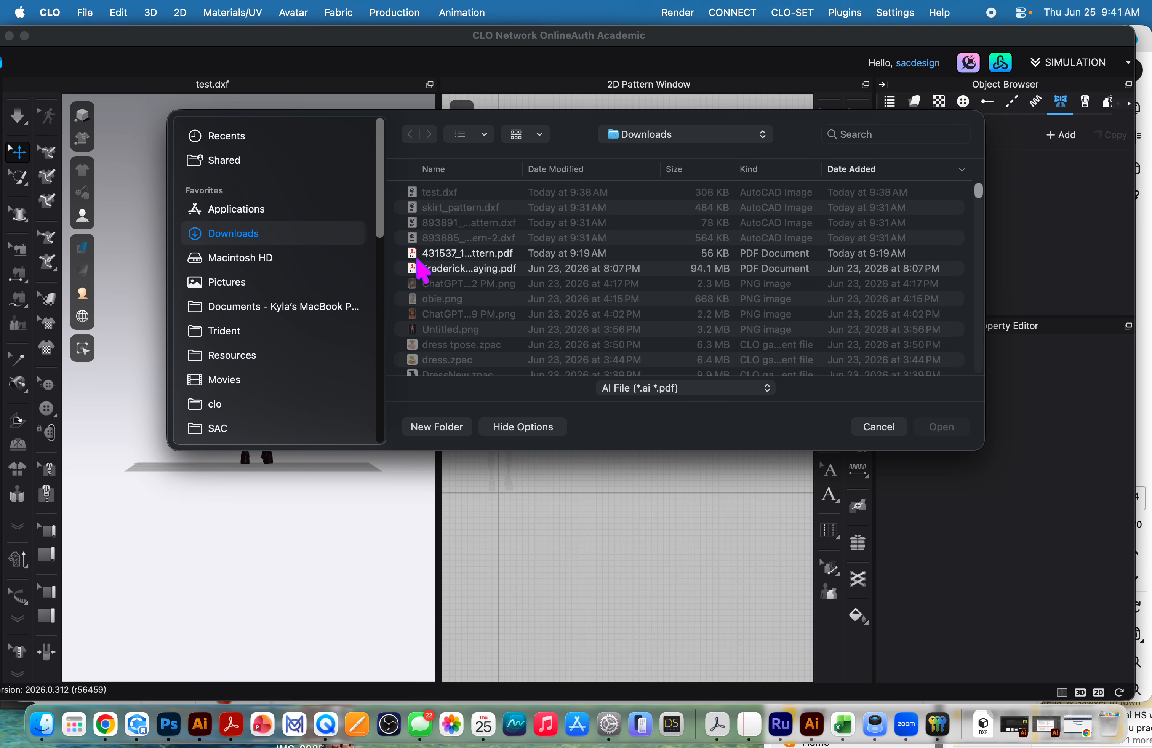
click(487, 254)
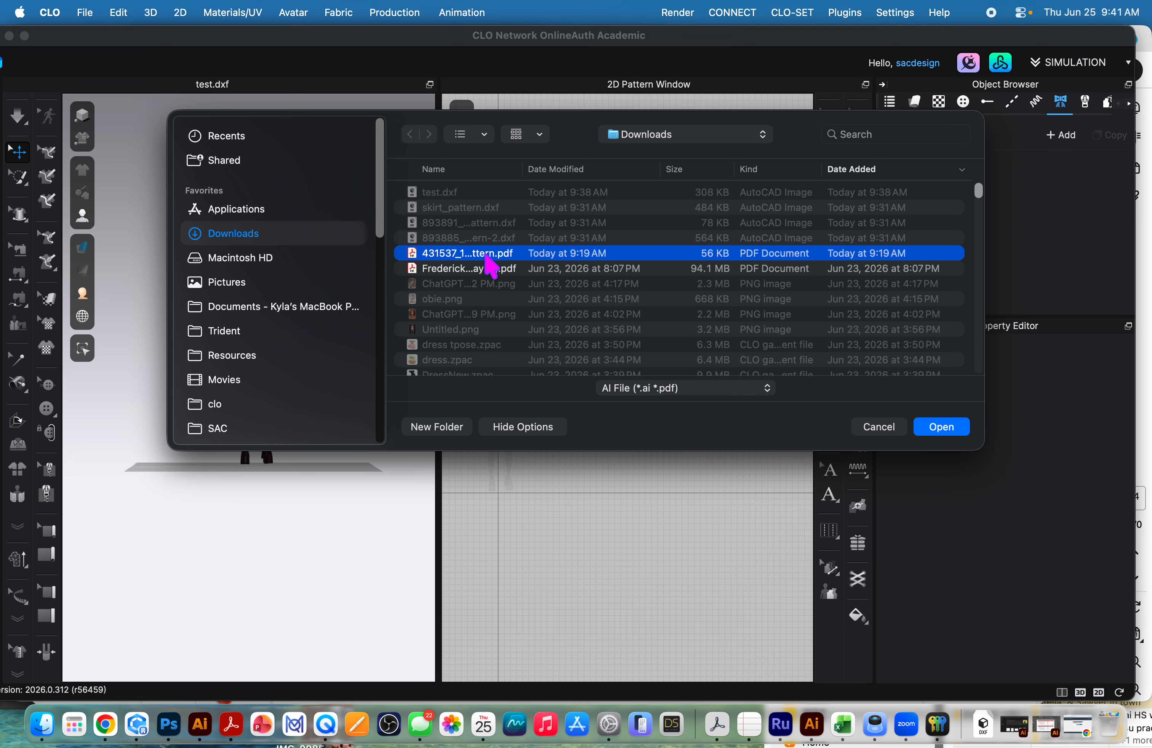
click(940, 427)
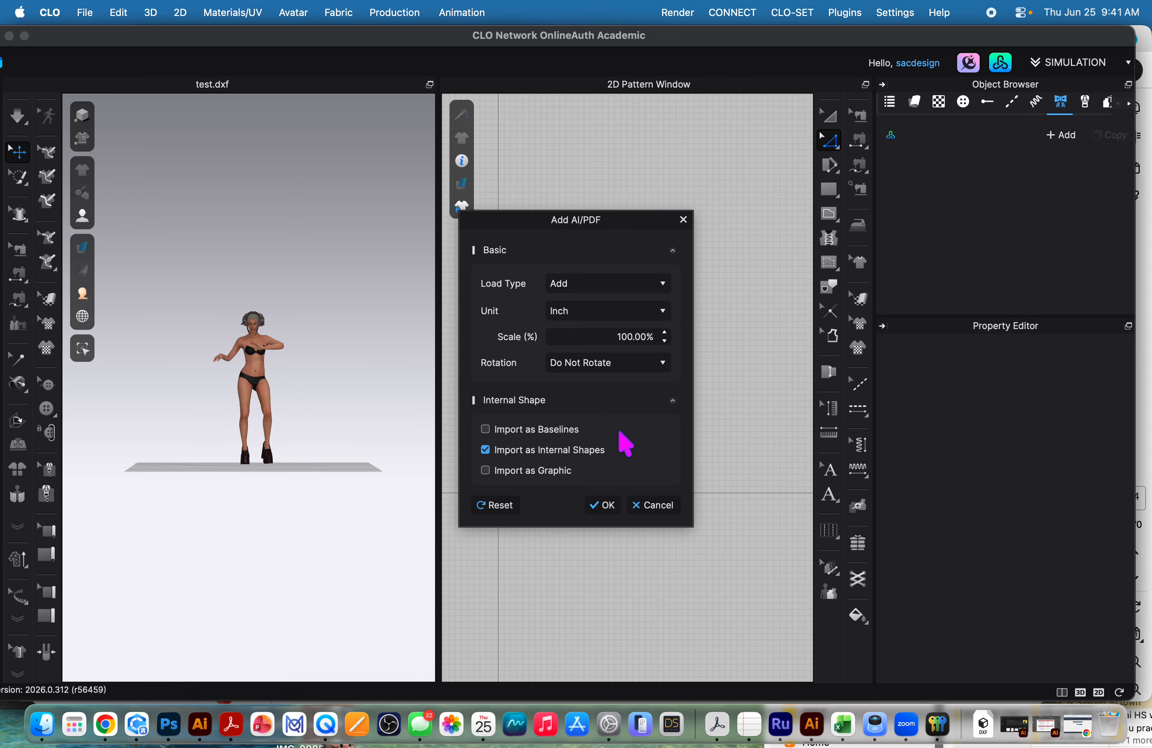
click(613, 505)
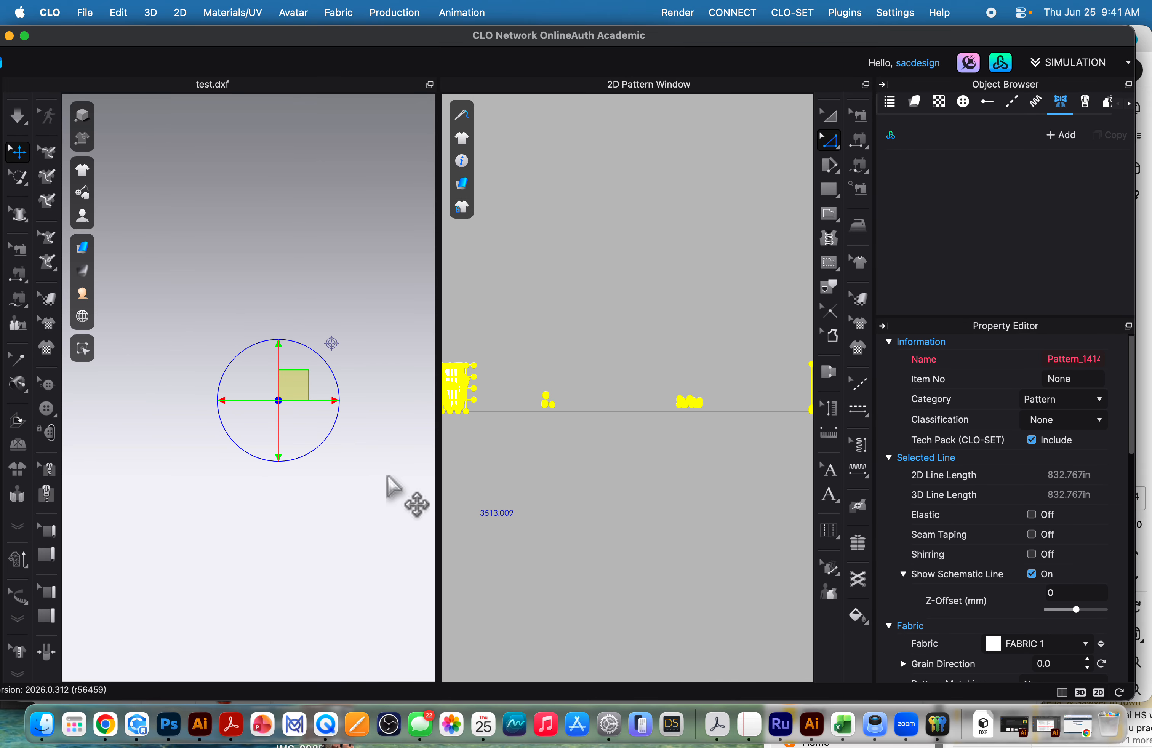
Try to optimize all curve points on the imported trouser pattern in the 2D pattern view.
click(232, 479)
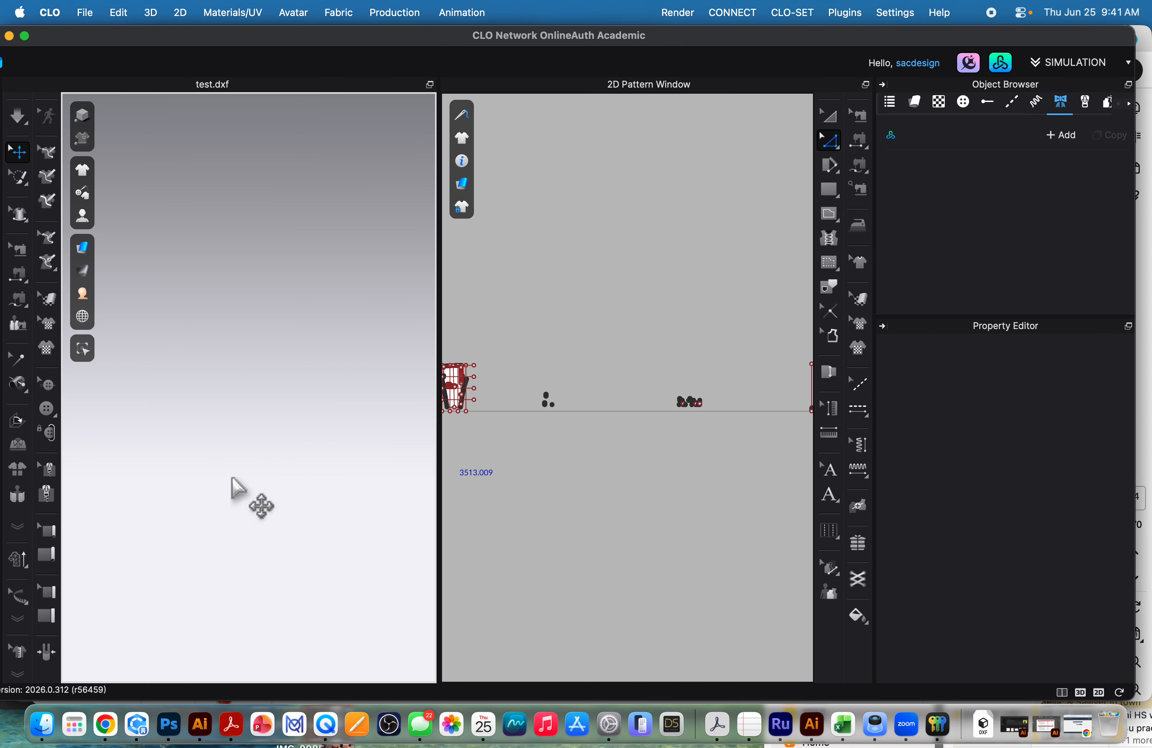
scroll(301, 447, down, 5)
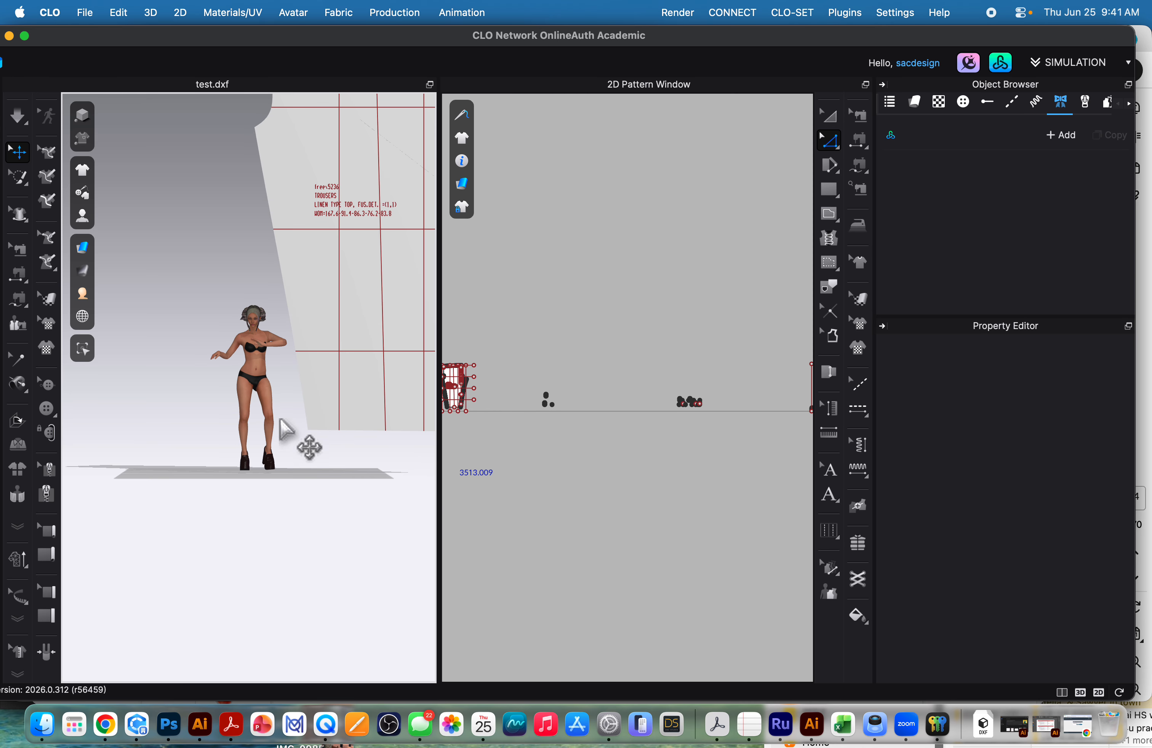
scroll(283, 377, up, 2)
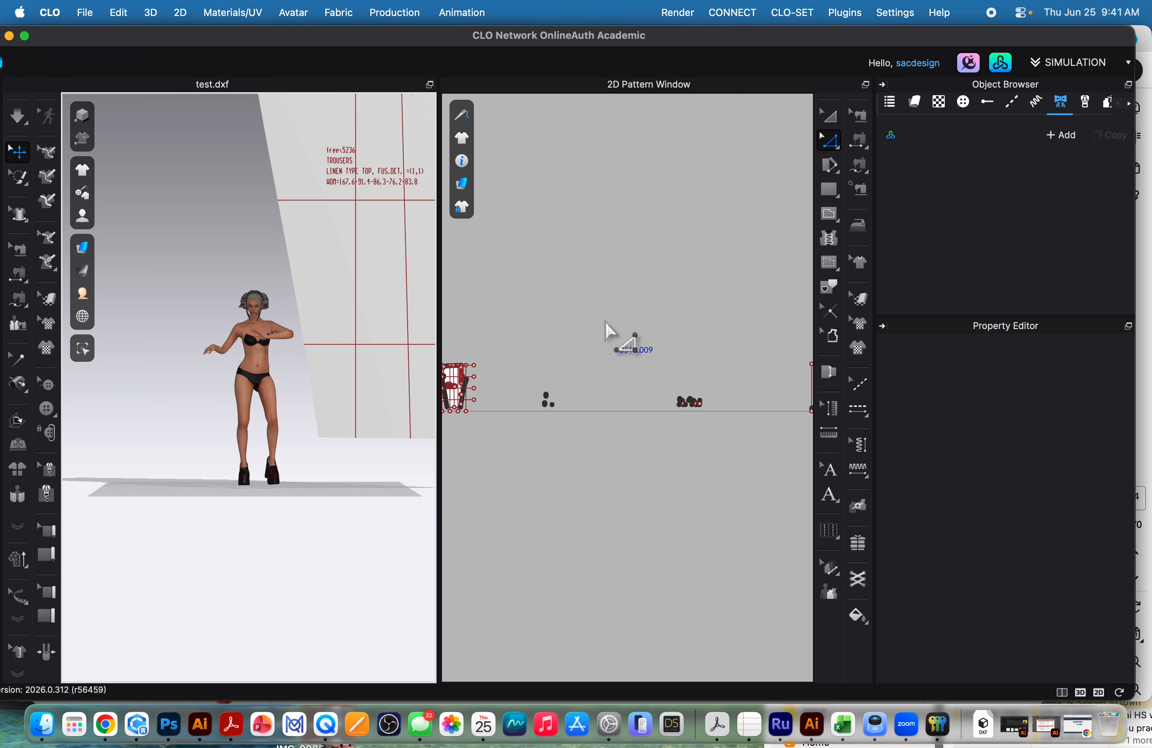
scroll(506, 411, up, 5)
scroll(627, 448, up, 10)
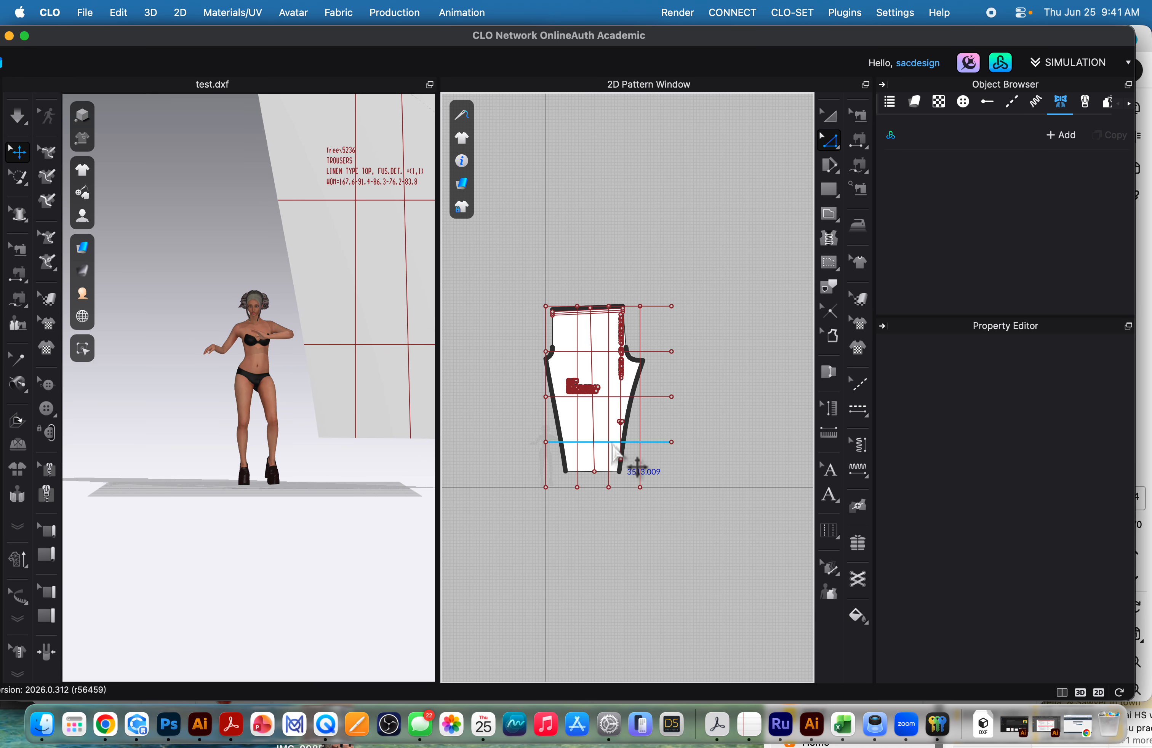
middle_drag(615, 422, 549, 472)
right_click(549, 427)
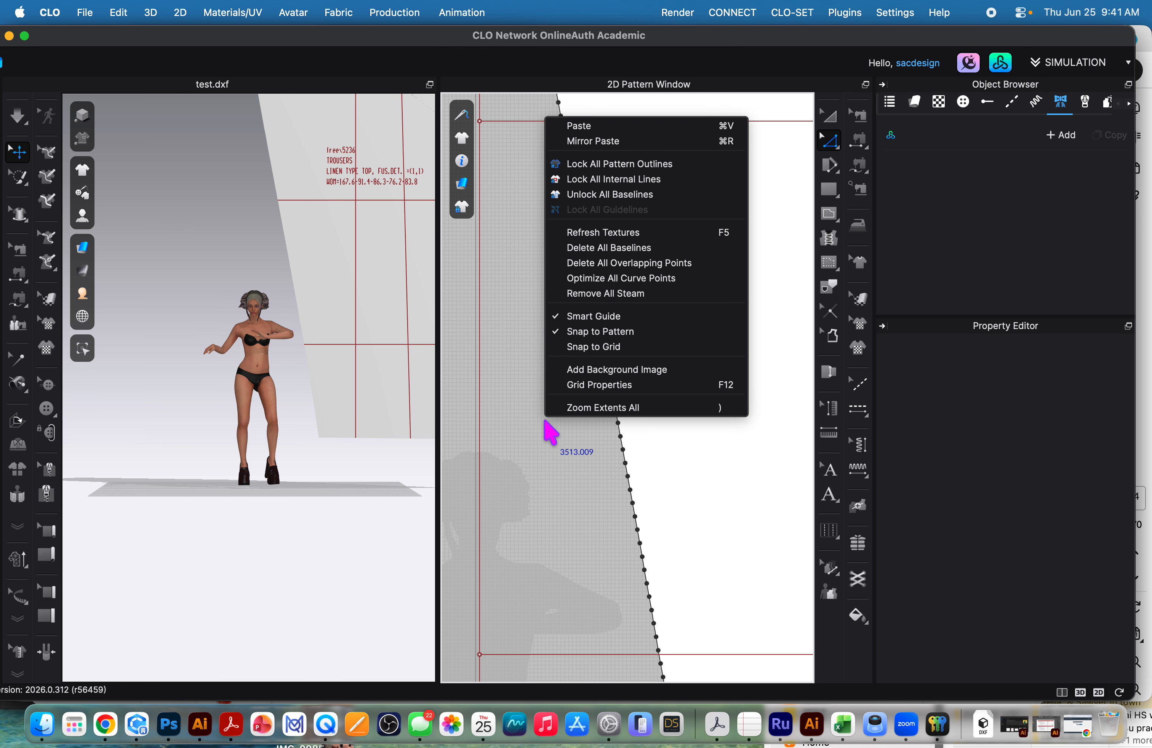
click(829, 145)
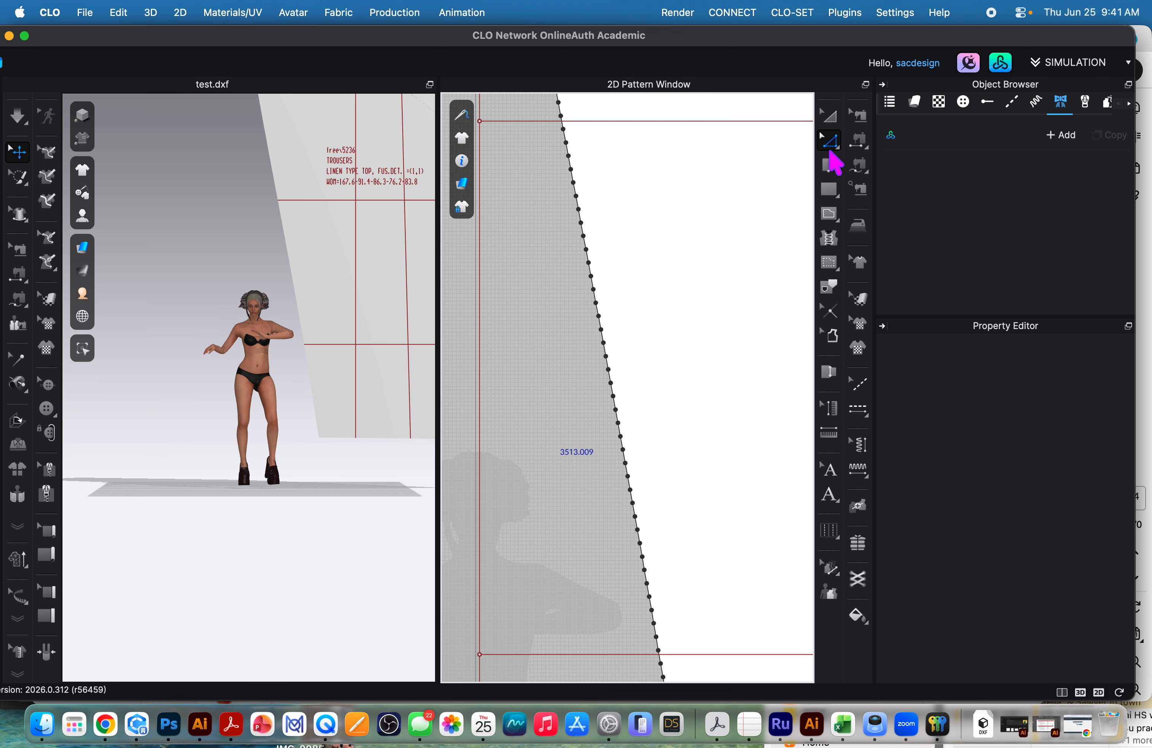
right_click(542, 383)
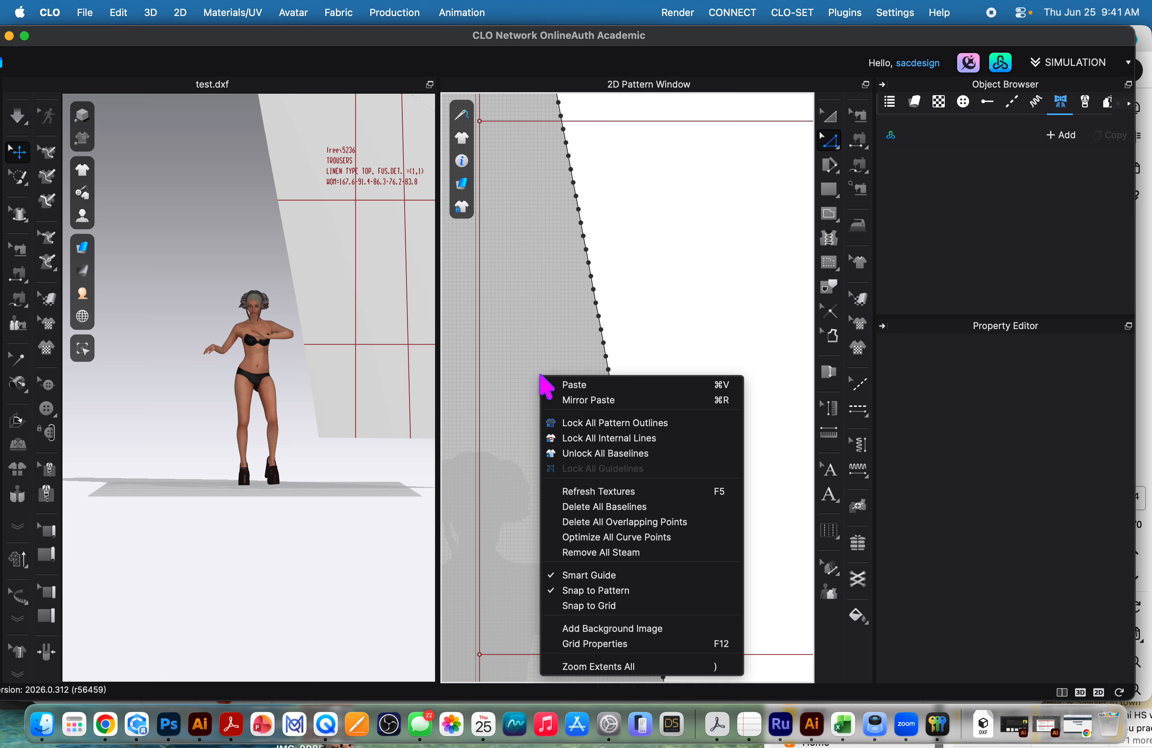
click(594, 538)
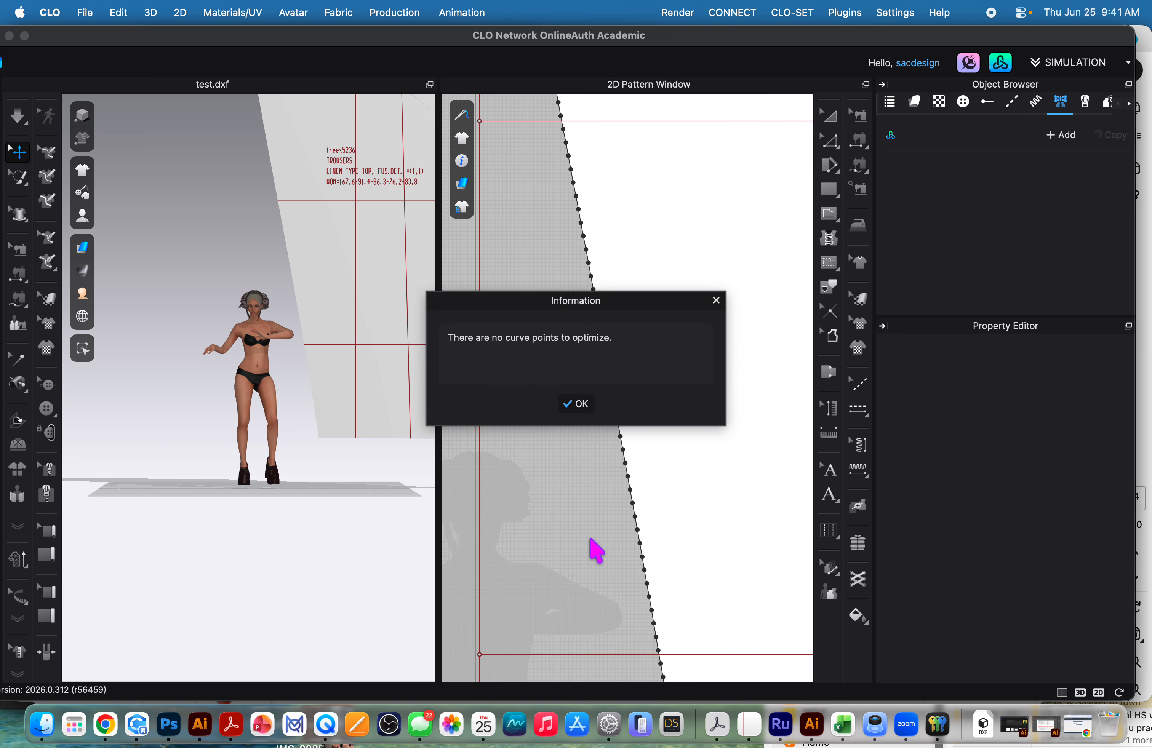
click(578, 407)
Try to convert one point on the trouser piece's slanted leg edge to a curve point with Maintain Curve, then deselect it.
right_click(620, 438)
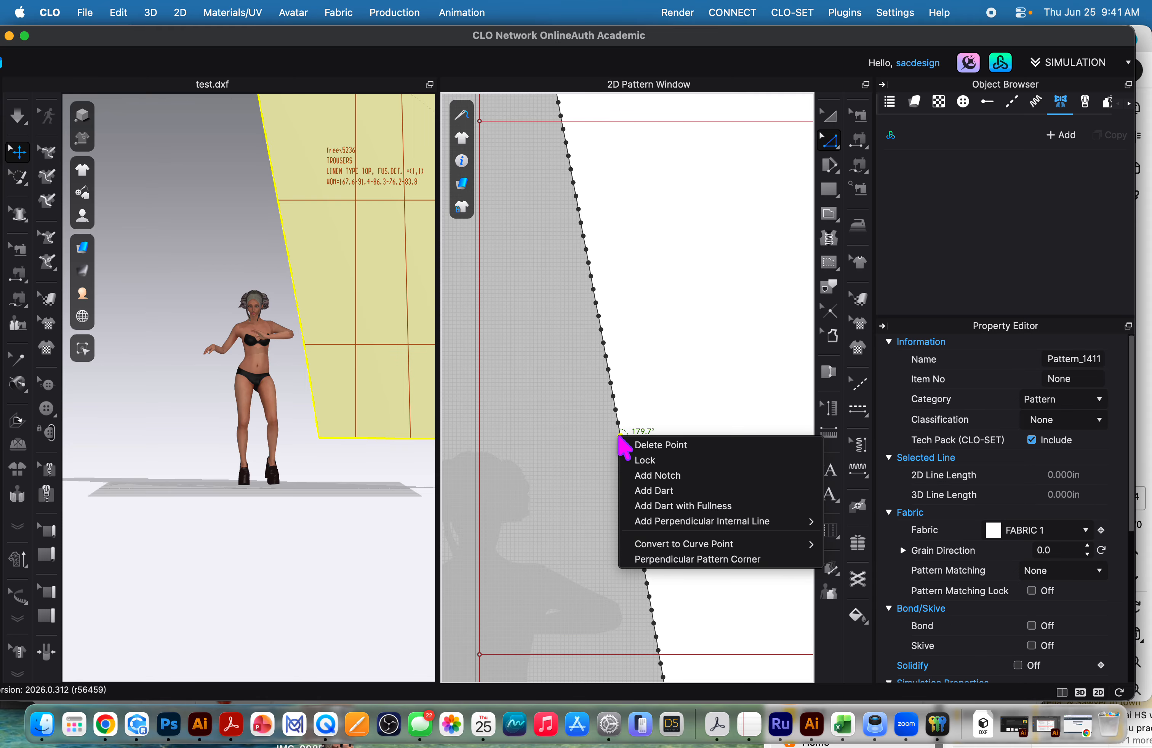
mouse_move(720, 545)
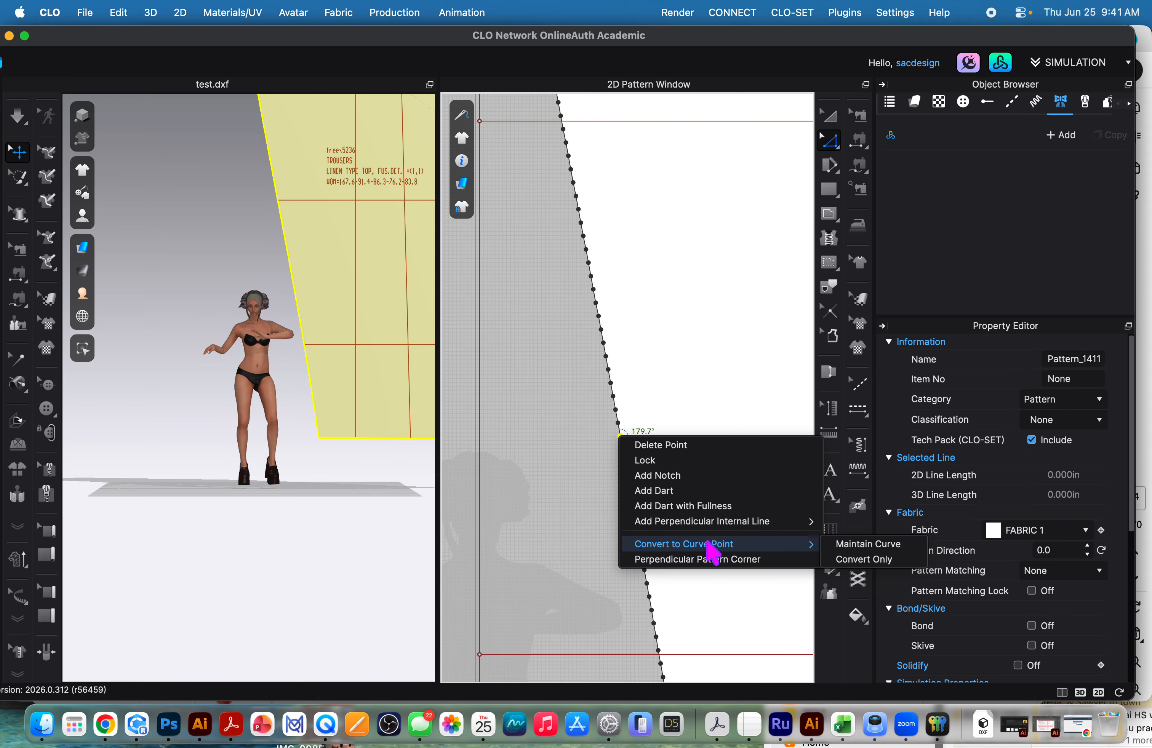
click(859, 549)
click(578, 403)
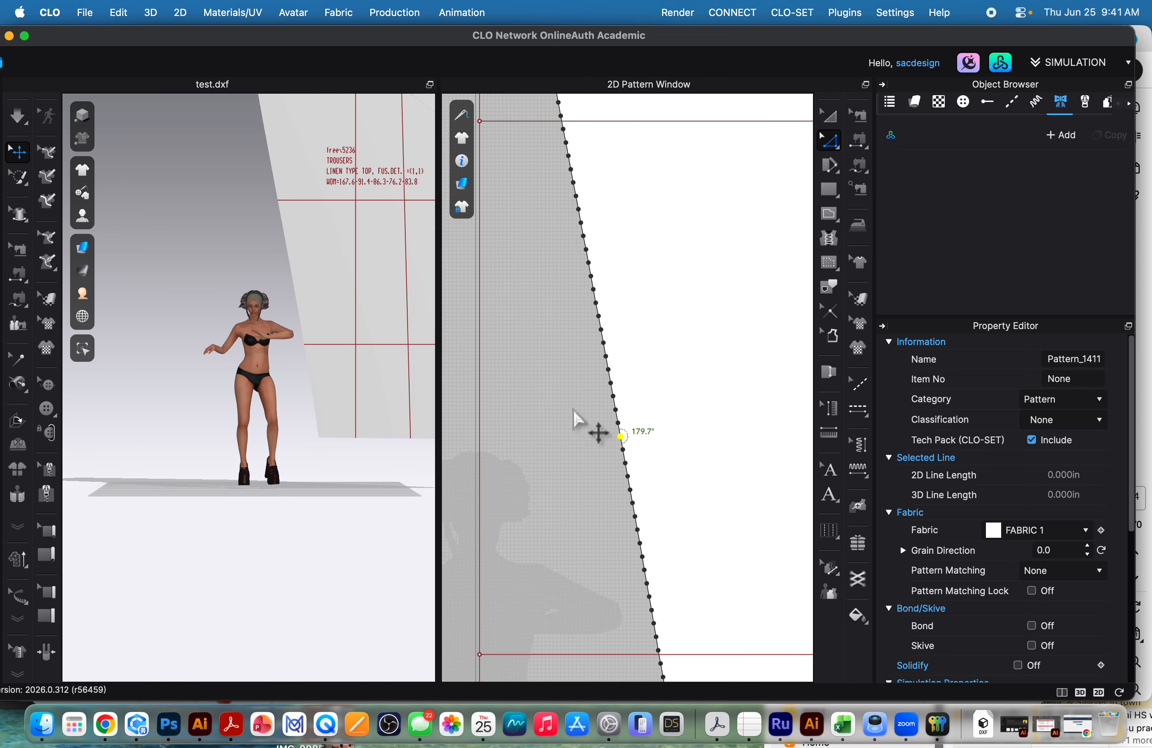
scroll(587, 427, down, 5)
scroll(581, 438, down, 3)
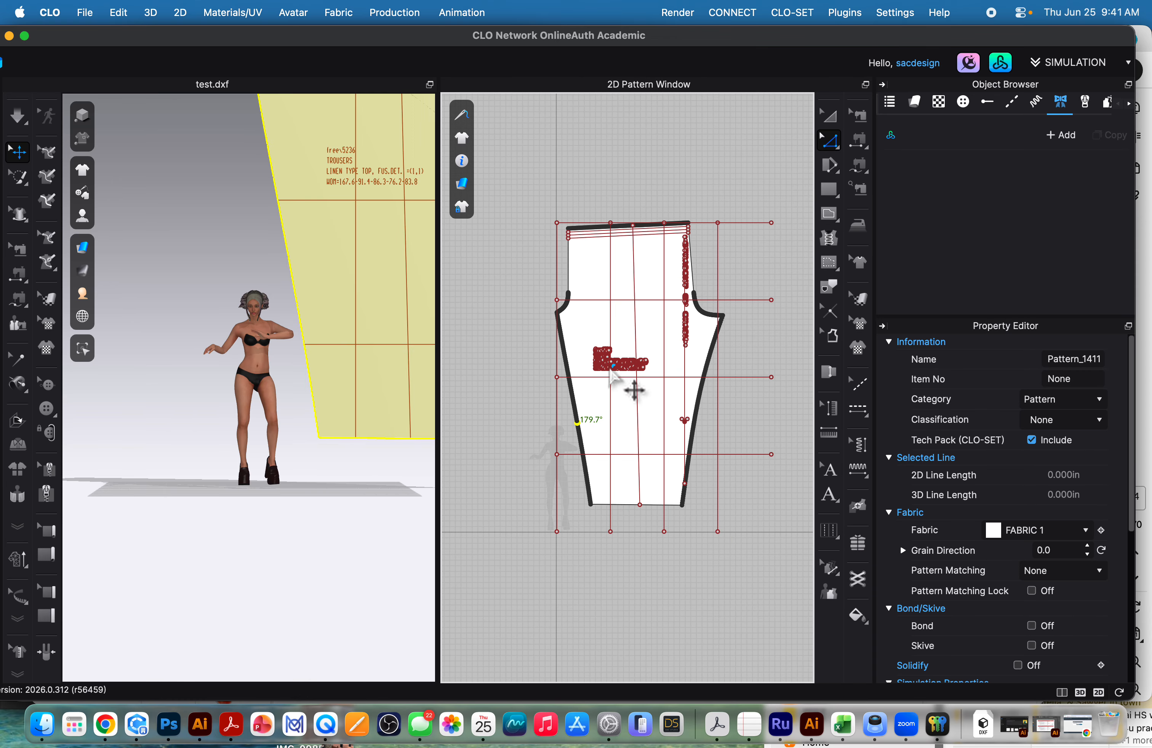
scroll(607, 411, down, 2)
scroll(599, 417, up, 2)
click(616, 201)
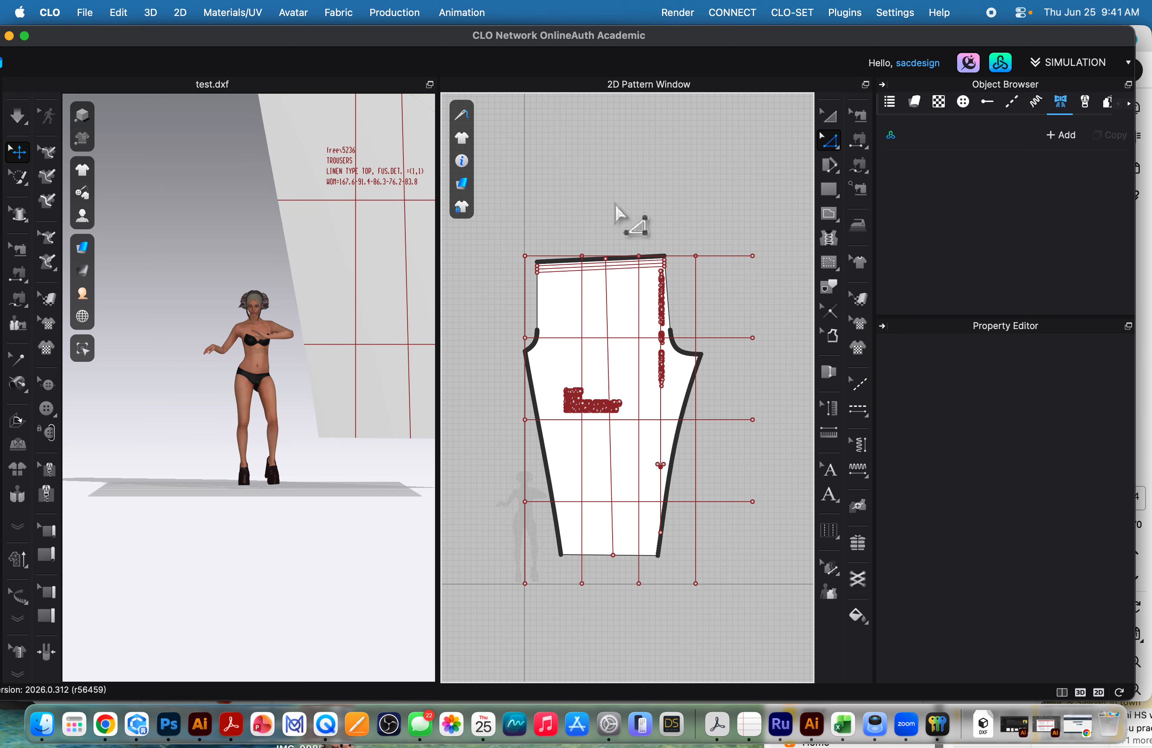
Export the patterns to Downloads over test.dxf as DXF-ASTM, in millimeters at 100% scale, with Optimize All Curve Points enabled.
click(85, 14)
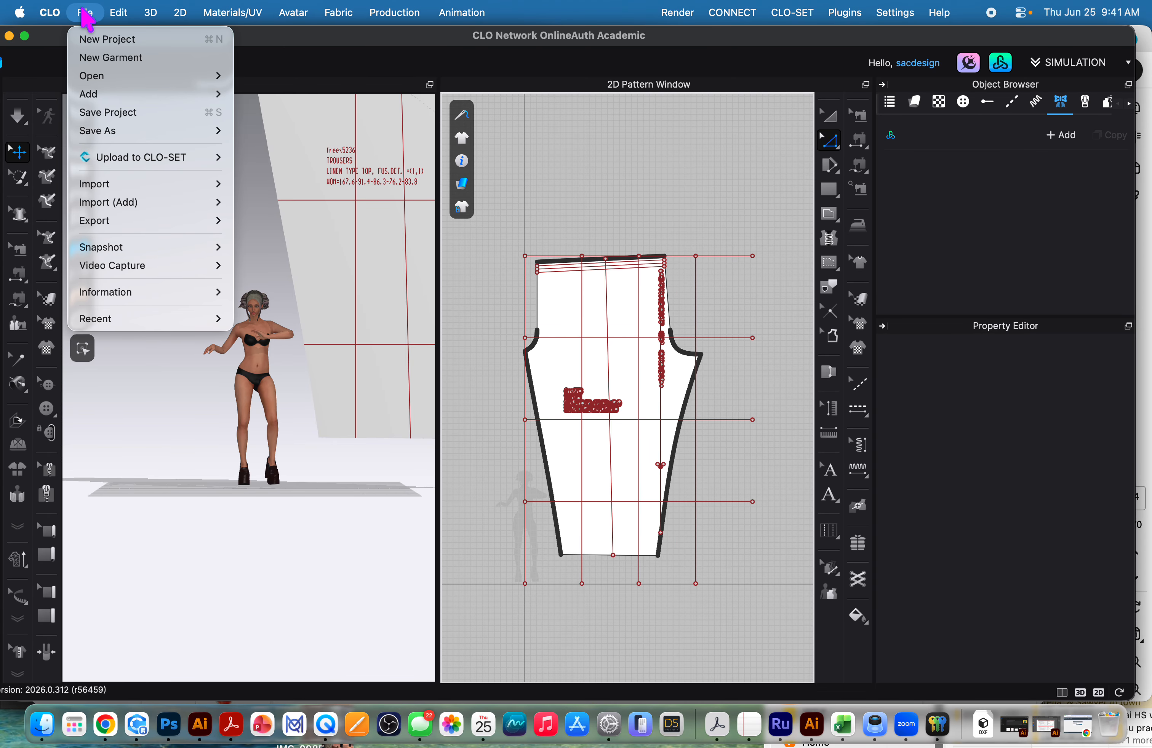
mouse_move(124, 228)
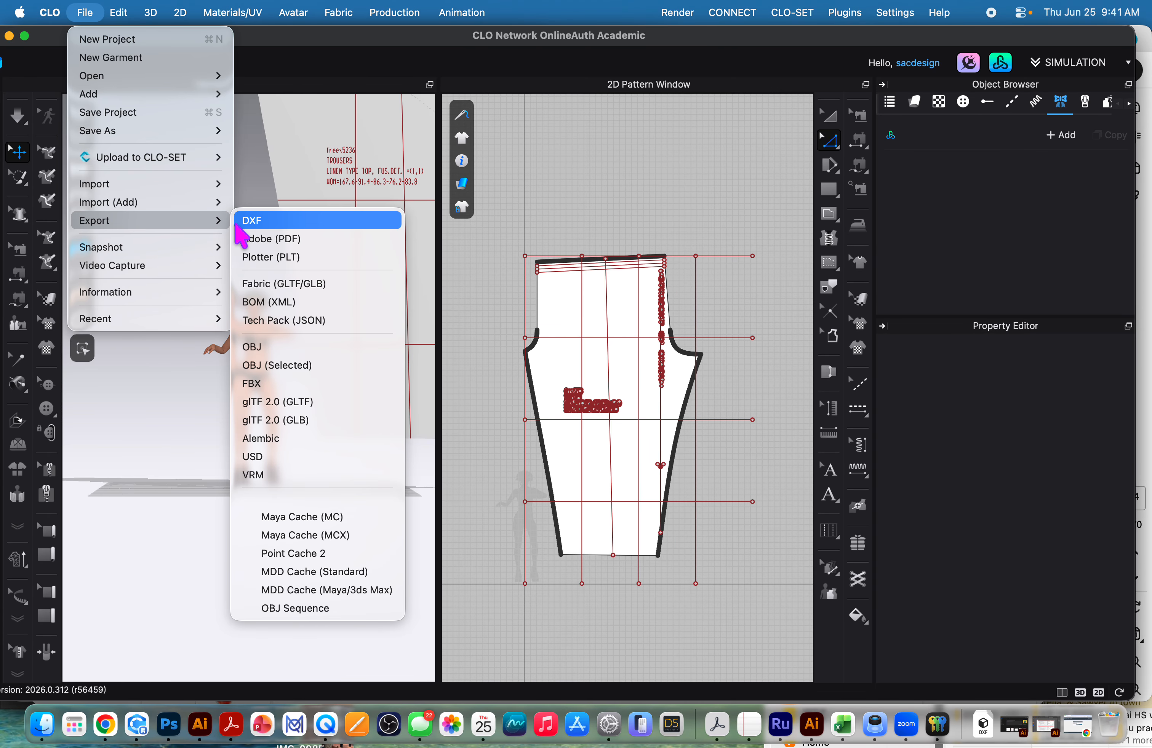
click(285, 223)
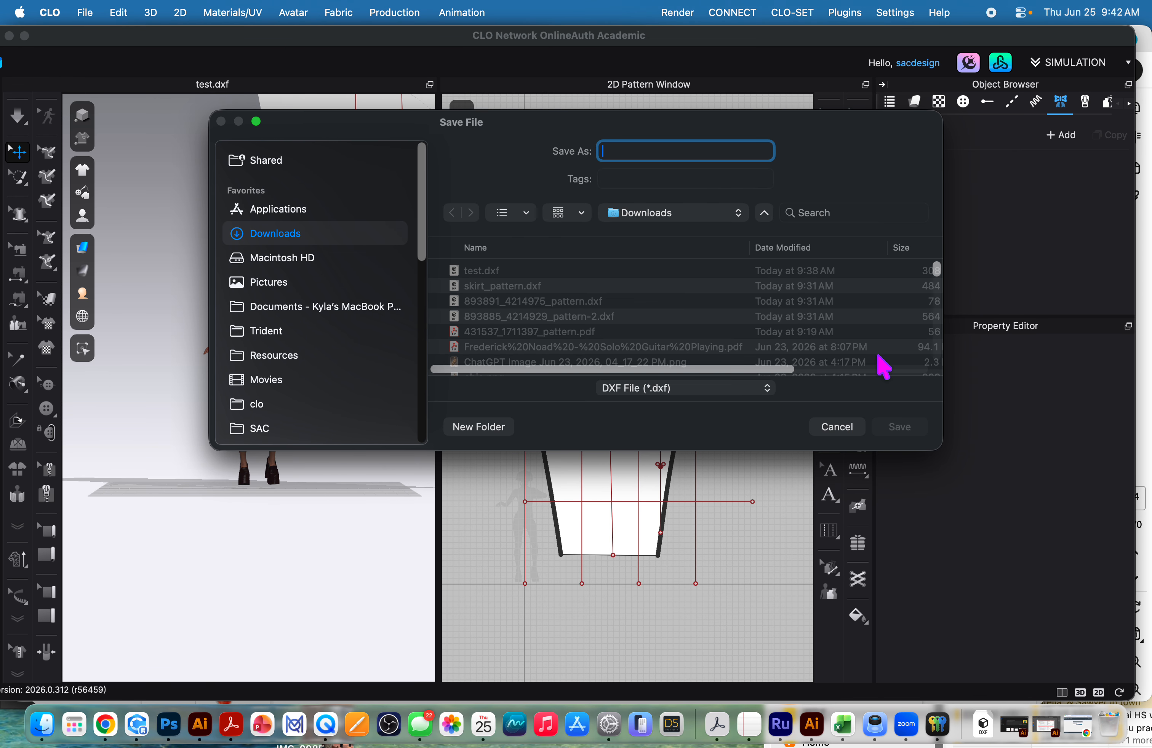
click(480, 272)
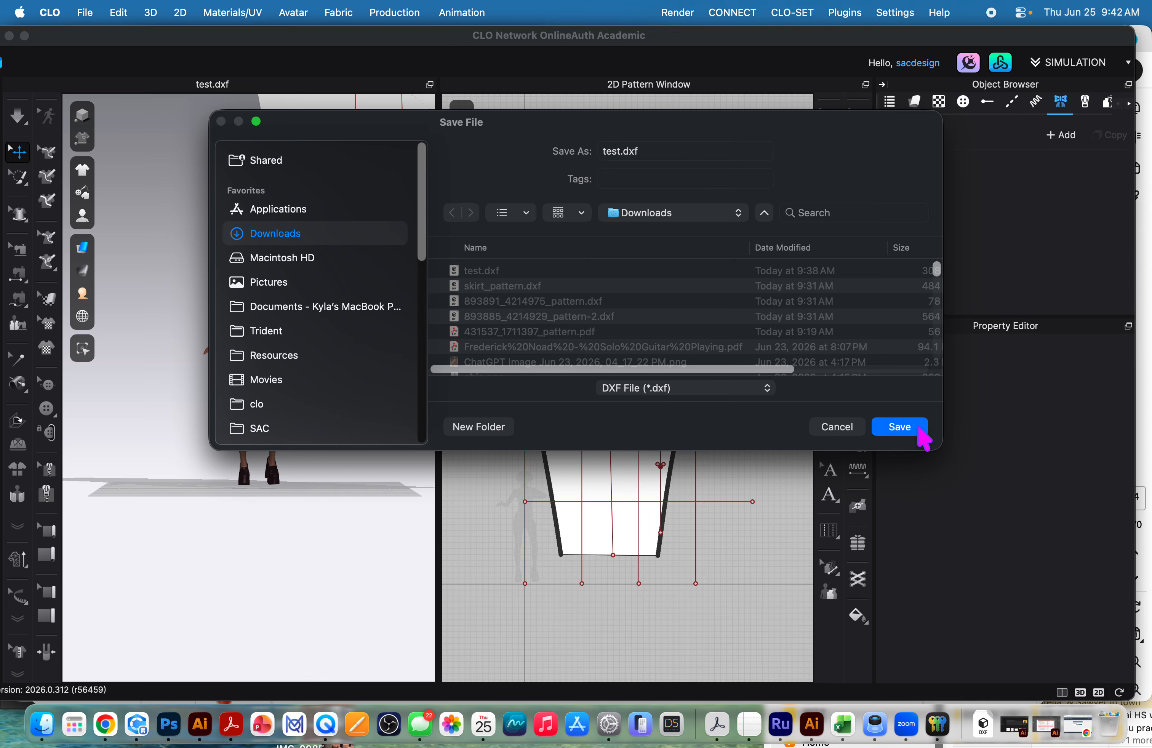
click(899, 427)
click(601, 359)
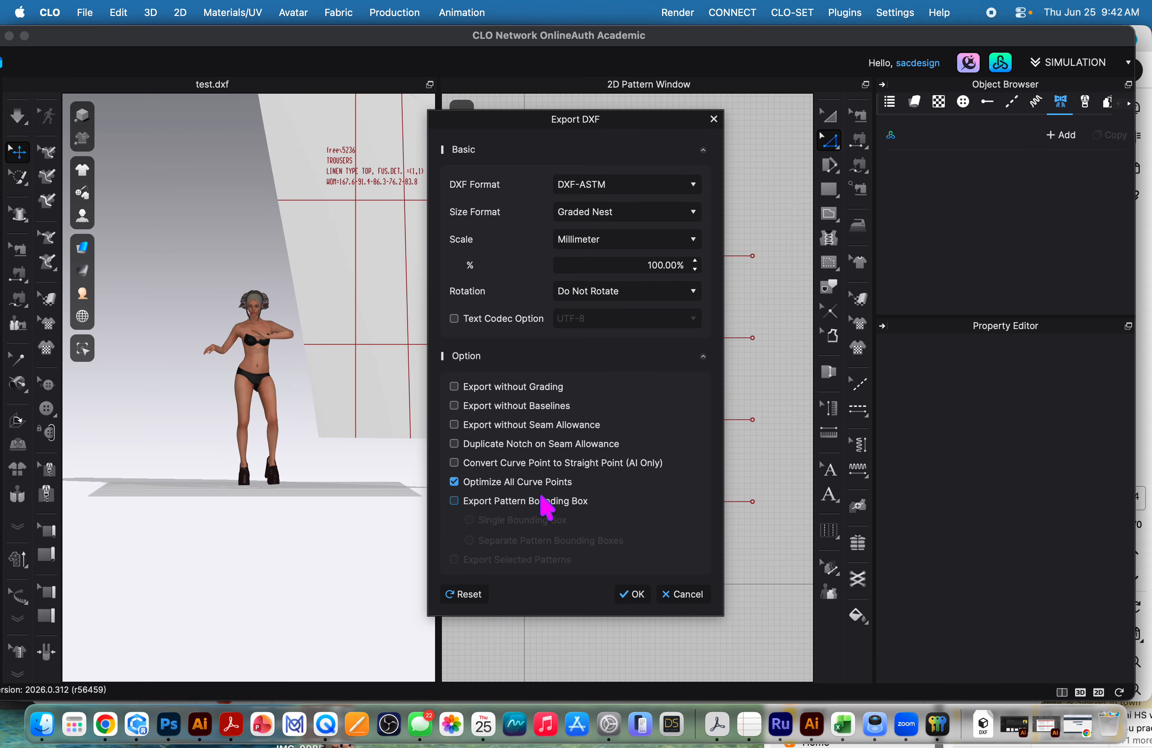
click(637, 598)
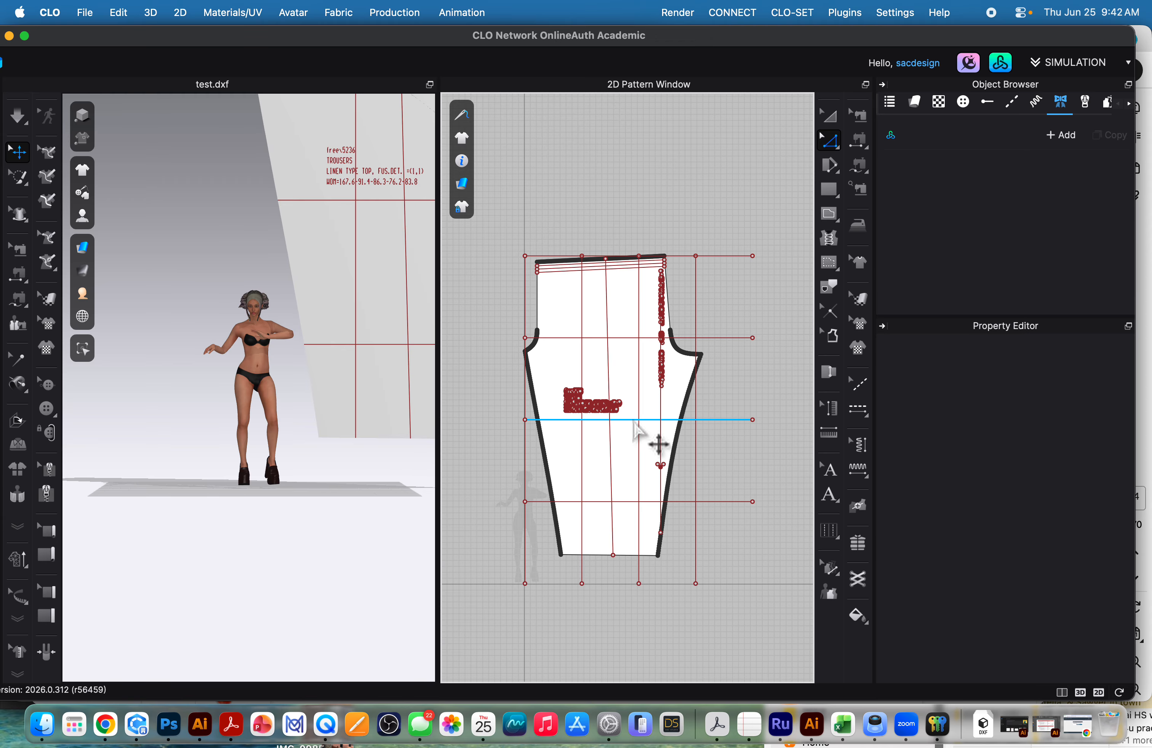
Delete the PDF-imported patterns and import test.dxf as an addition with Auto Scale and Optimize All Curve Points.
click(634, 421)
key(Delete)
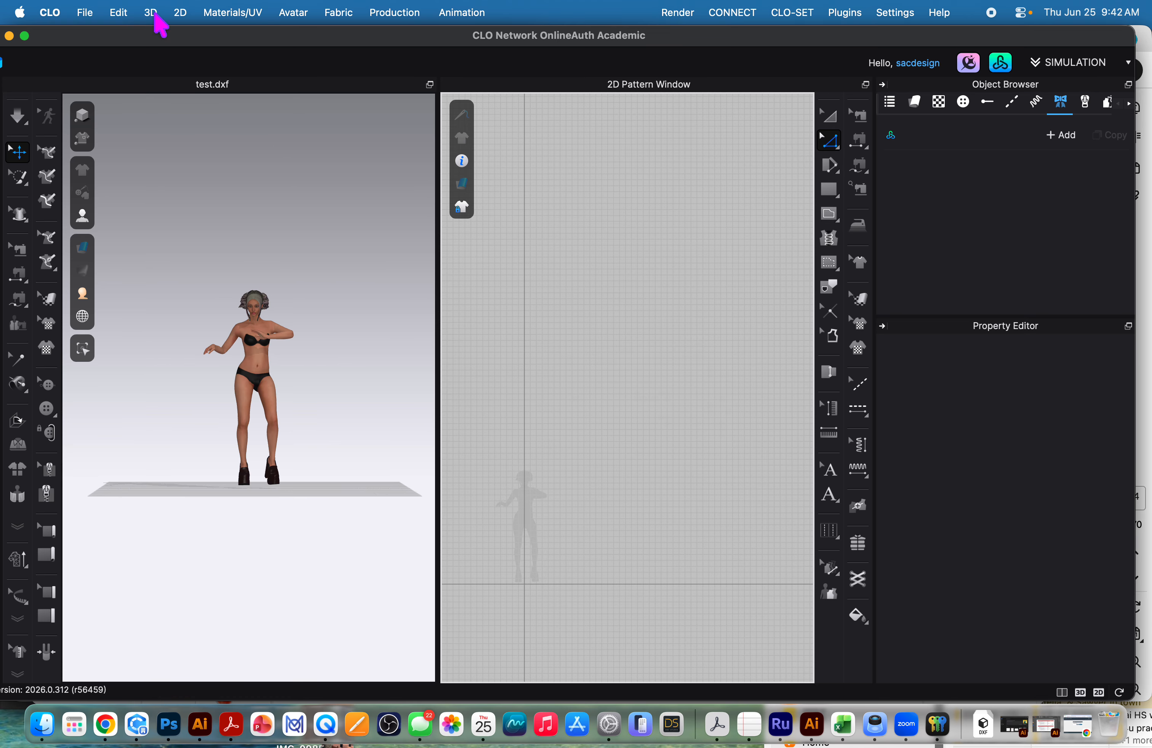
click(66, 13)
mouse_move(85, 12)
mouse_move(117, 202)
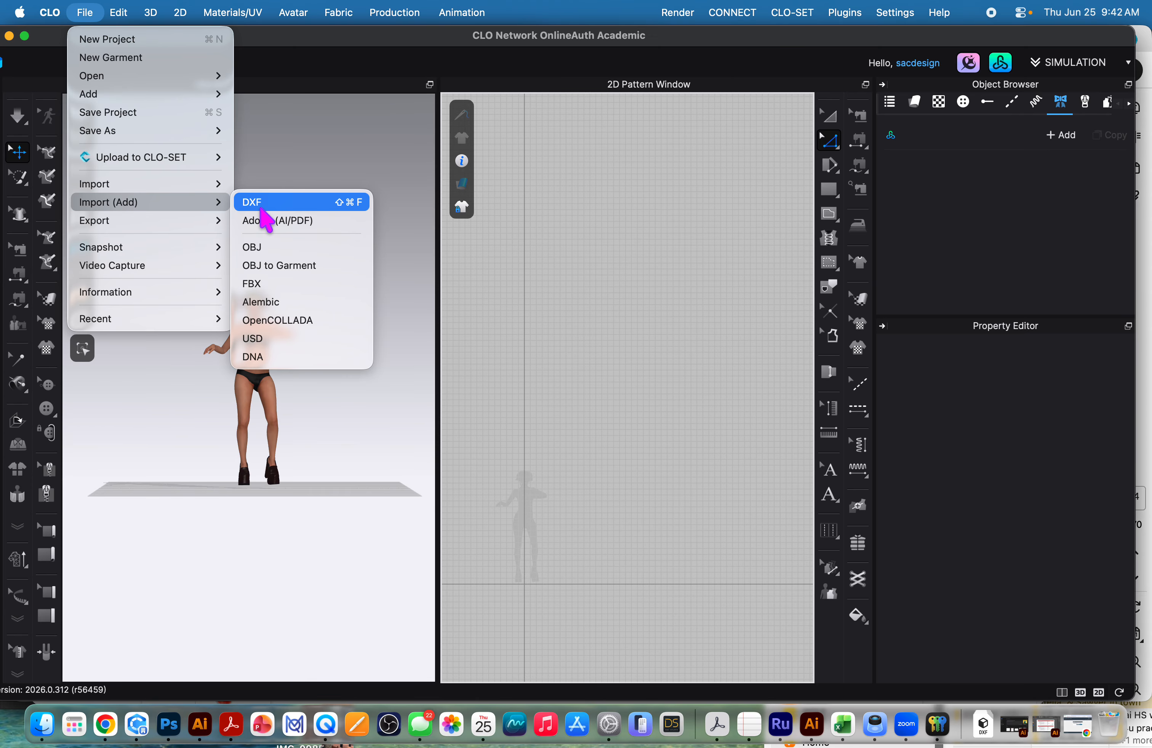
click(302, 206)
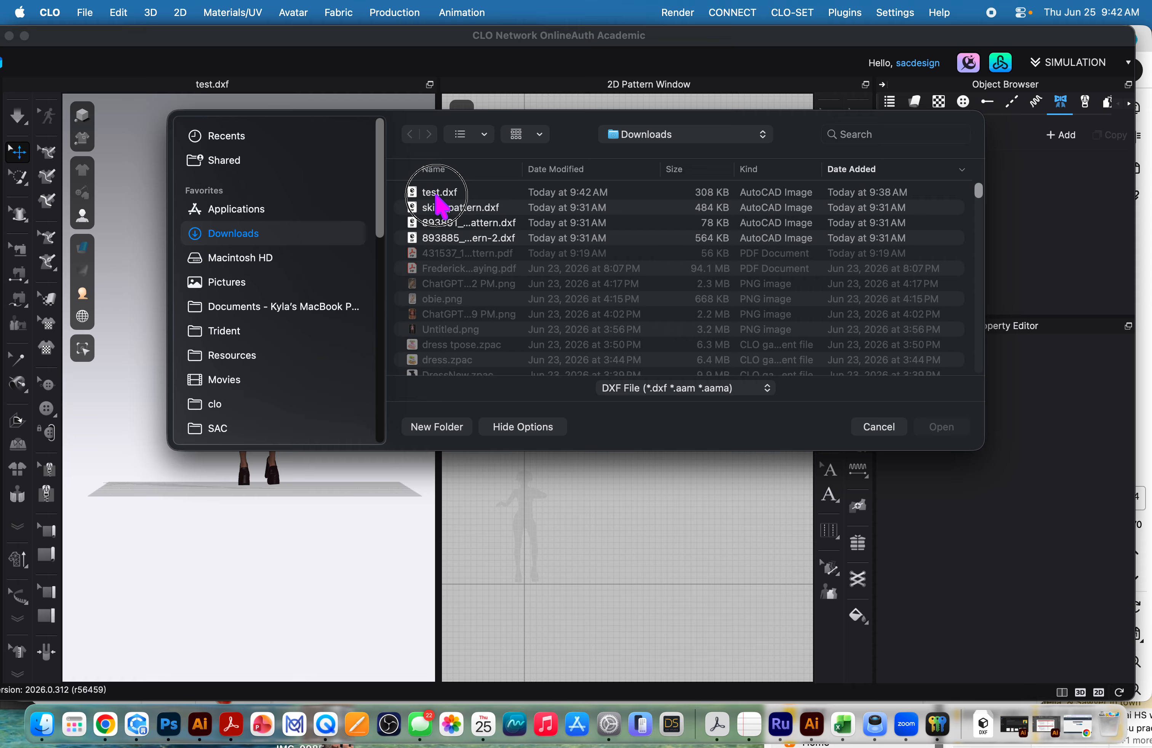
click(437, 194)
click(918, 425)
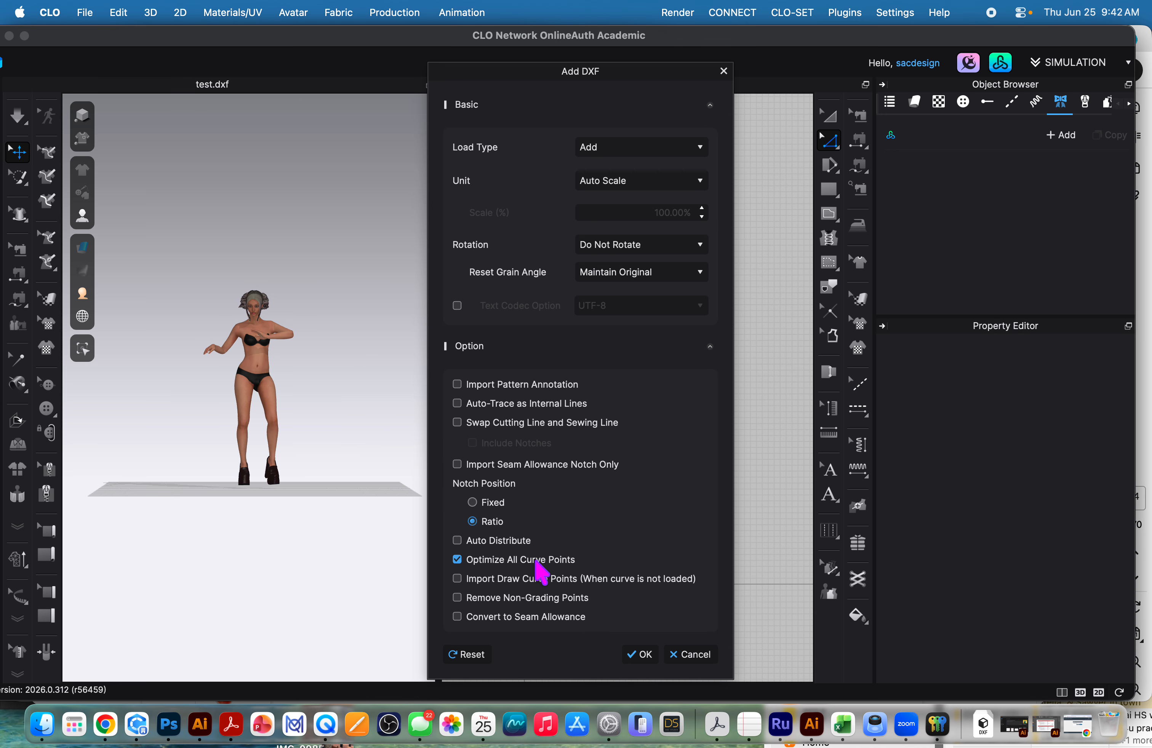
click(639, 655)
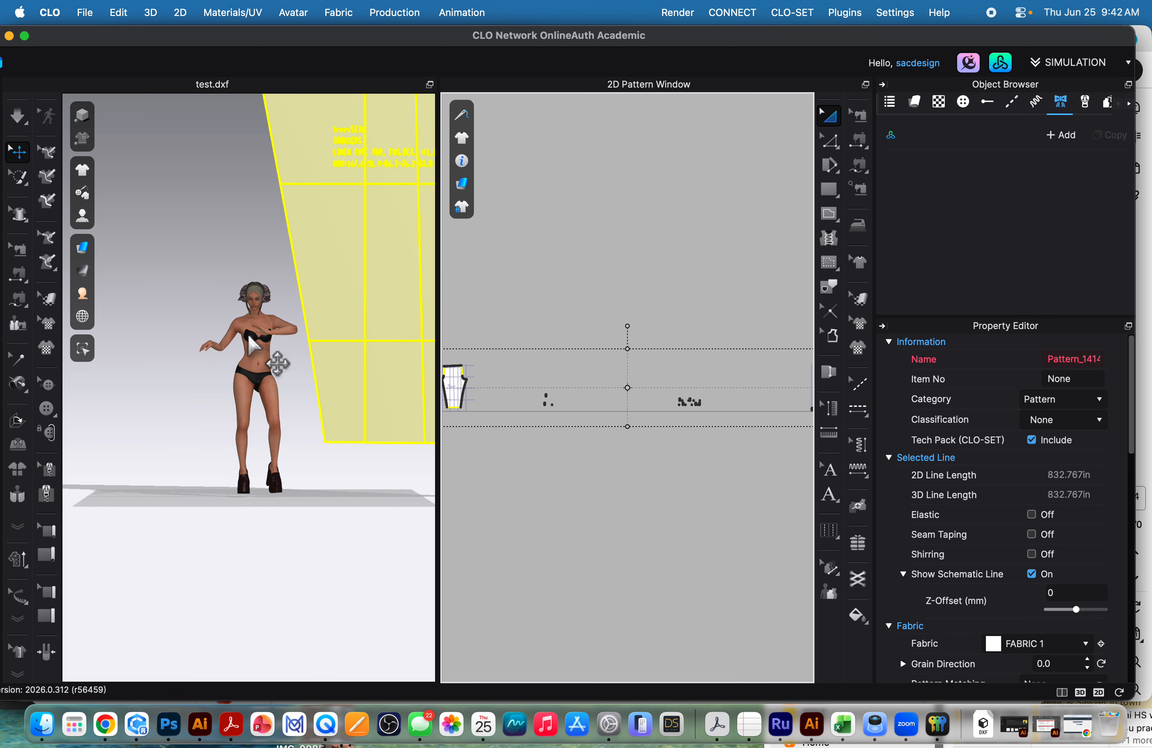
Examine the points along the leg edges of the re-imported trouser piece, clearing the pattern selection.
middle_drag(290, 330, 292, 527)
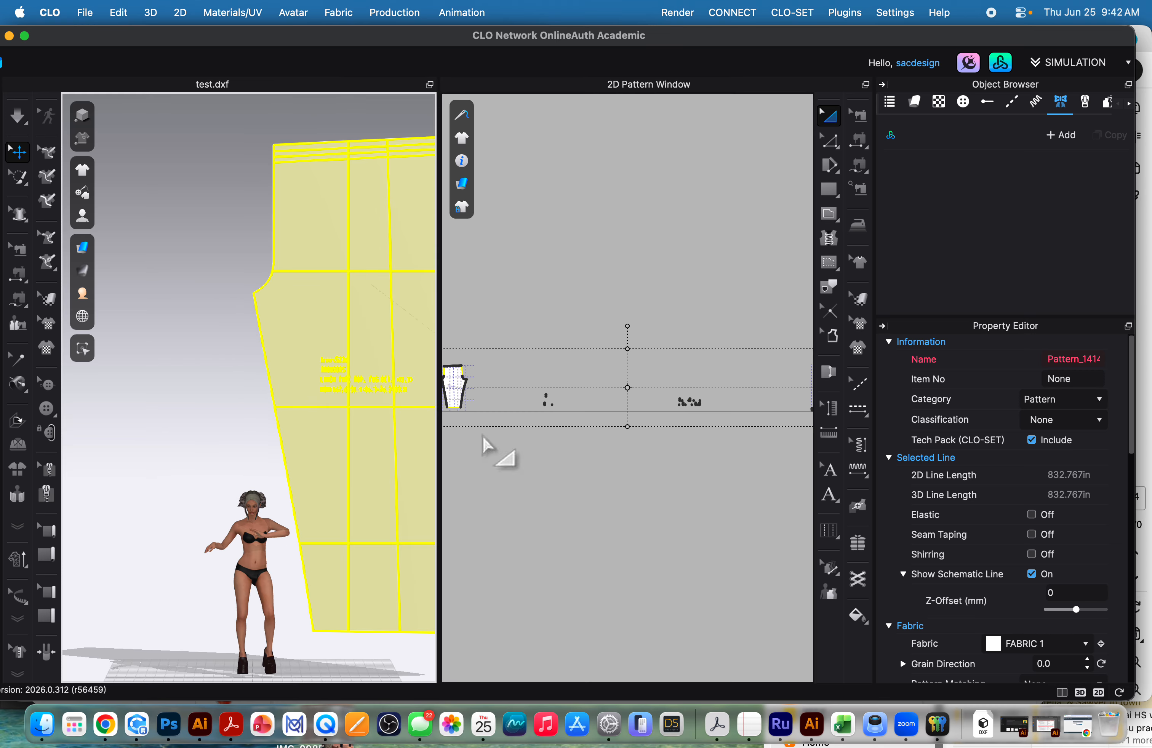
scroll(471, 390, up, 5)
middle_drag(491, 391, 729, 412)
scroll(652, 411, up, 8)
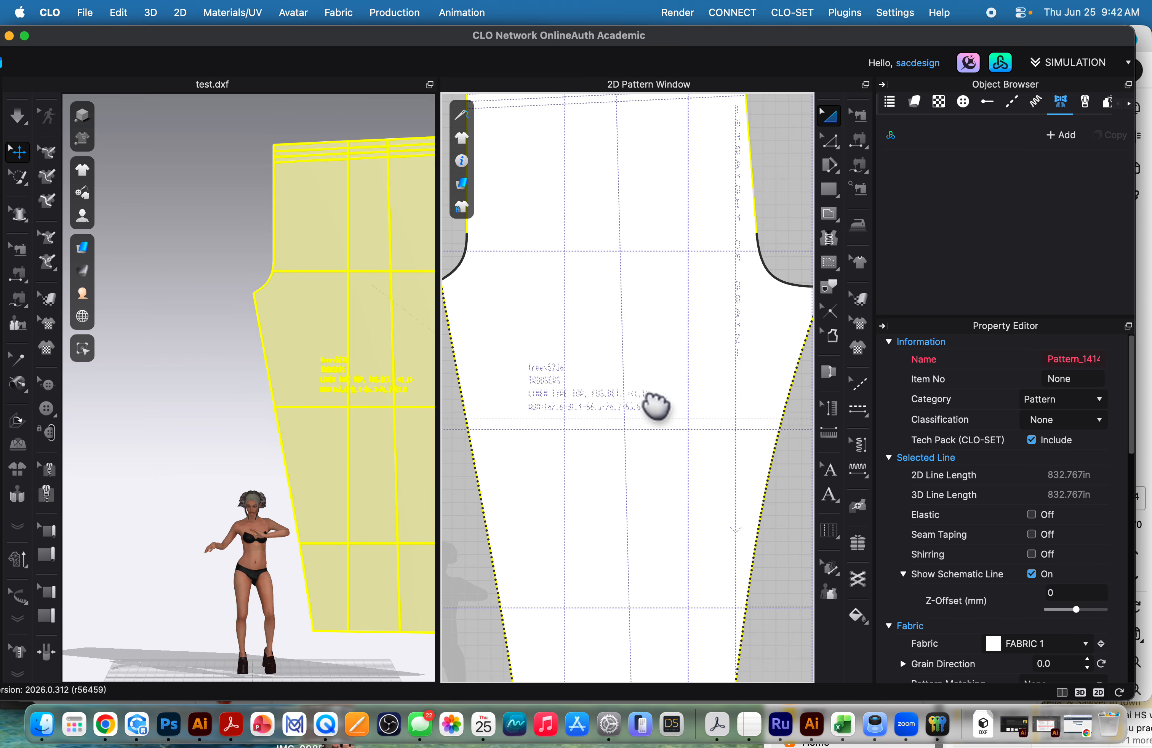
middle_drag(655, 408, 756, 387)
click(545, 408)
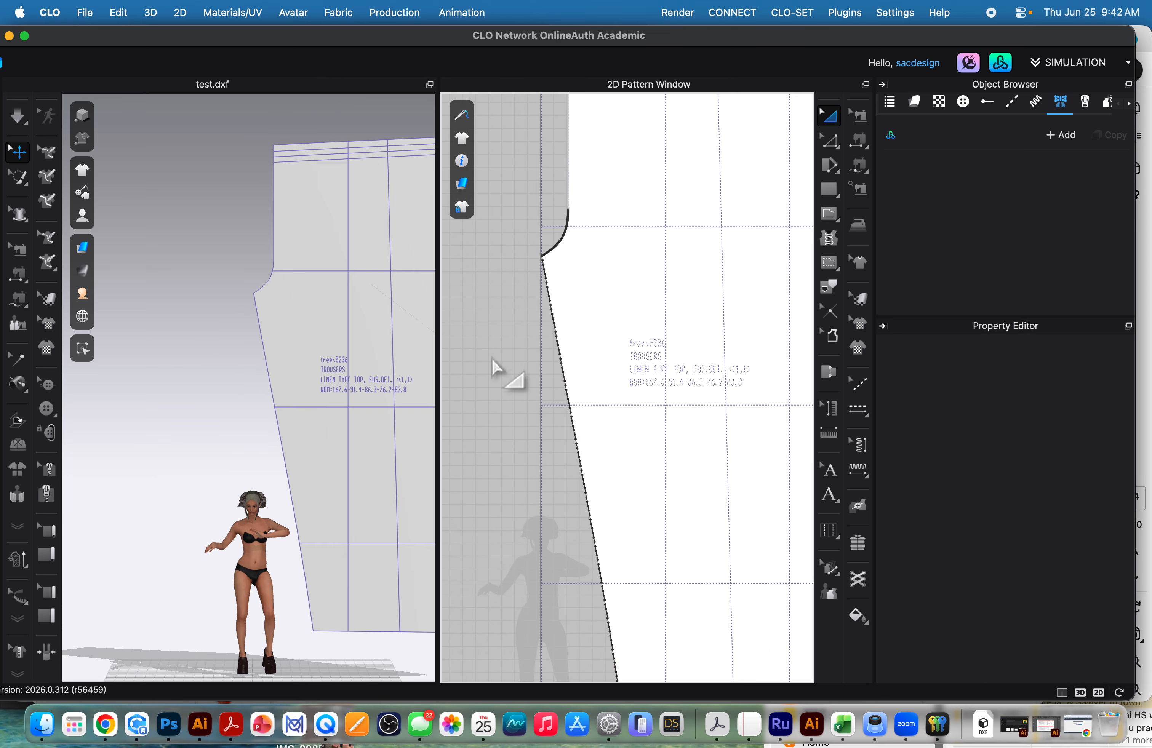
Run Optimize All Curve Points on the imported patterns with point editing active.
click(832, 146)
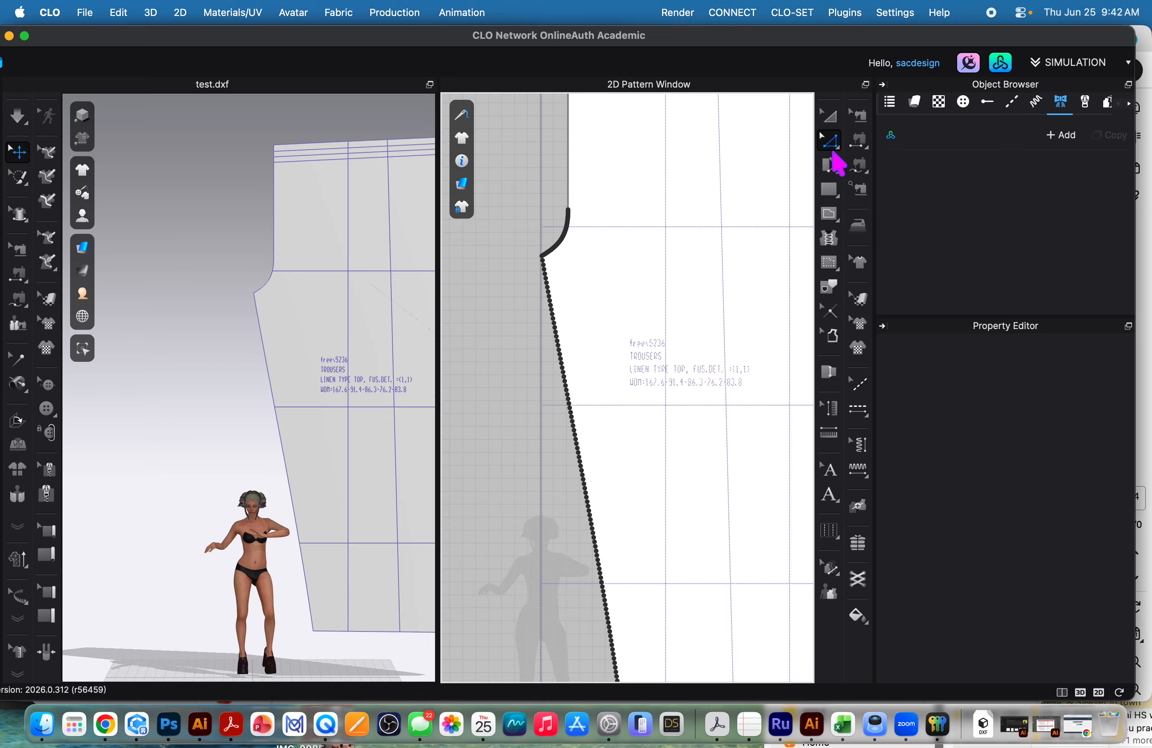
right_click(502, 404)
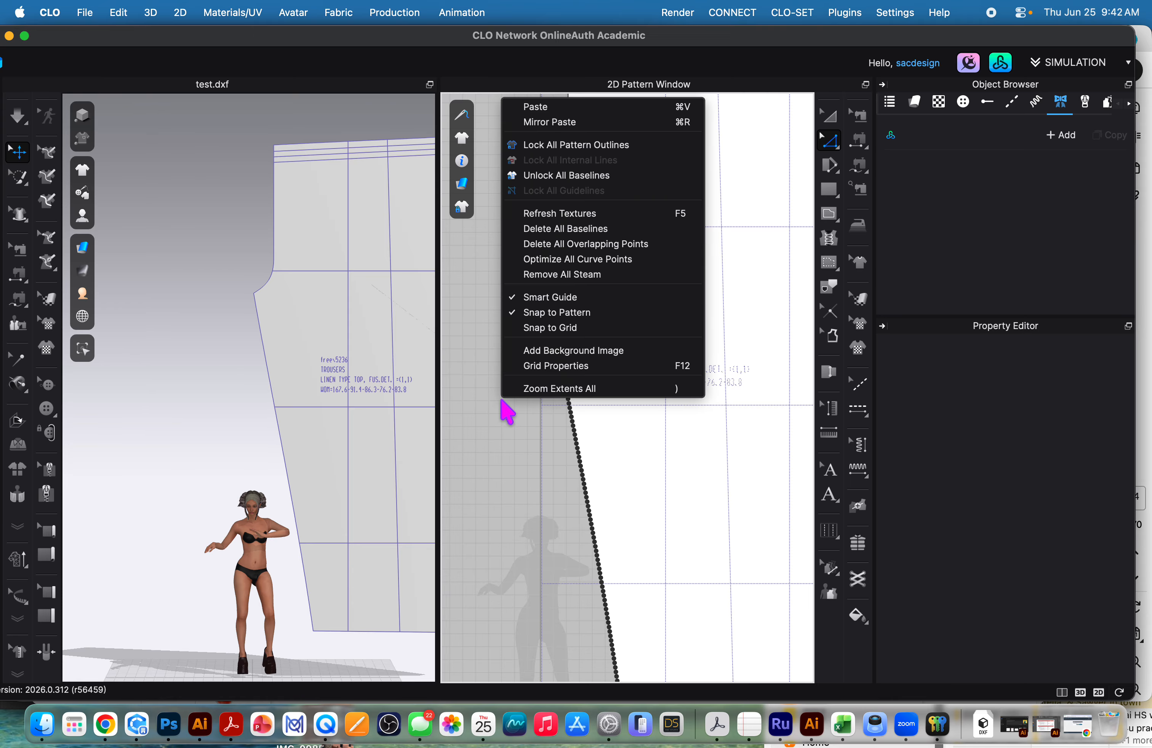
click(564, 262)
click(580, 405)
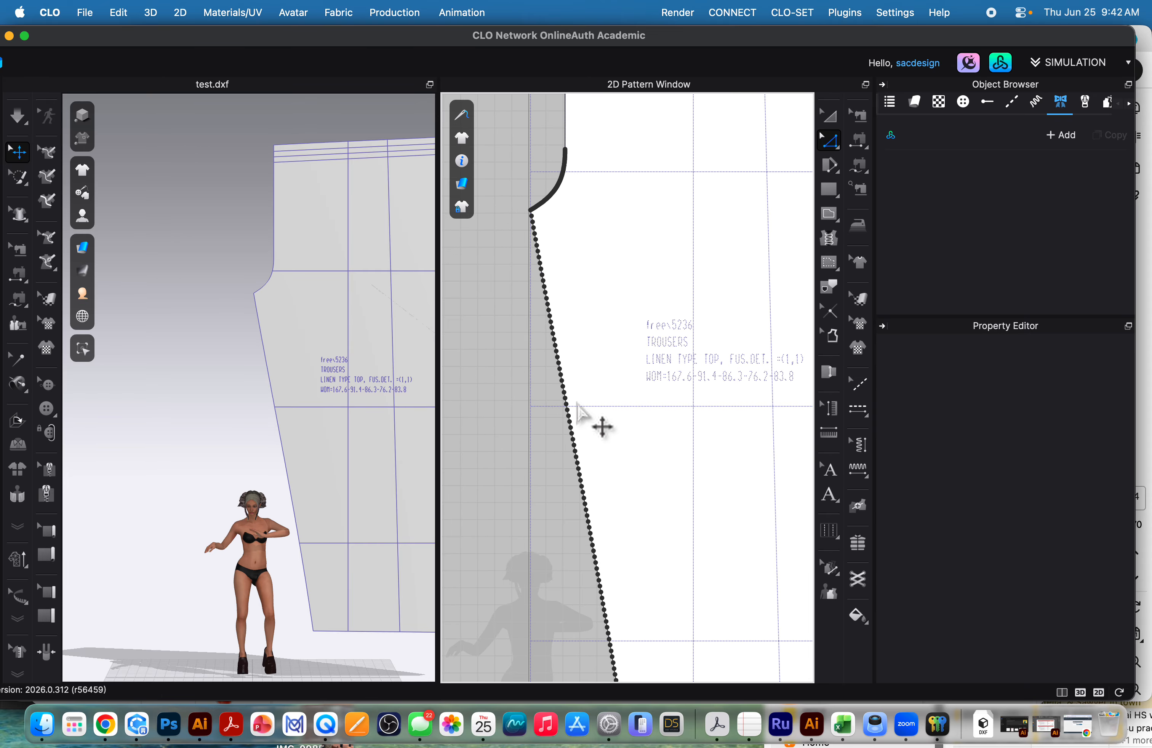
Convert a single point midway along the trouser piece's slanted leg edge to a curve point with Maintain Curve.
scroll(564, 411, up, 3)
click(574, 392)
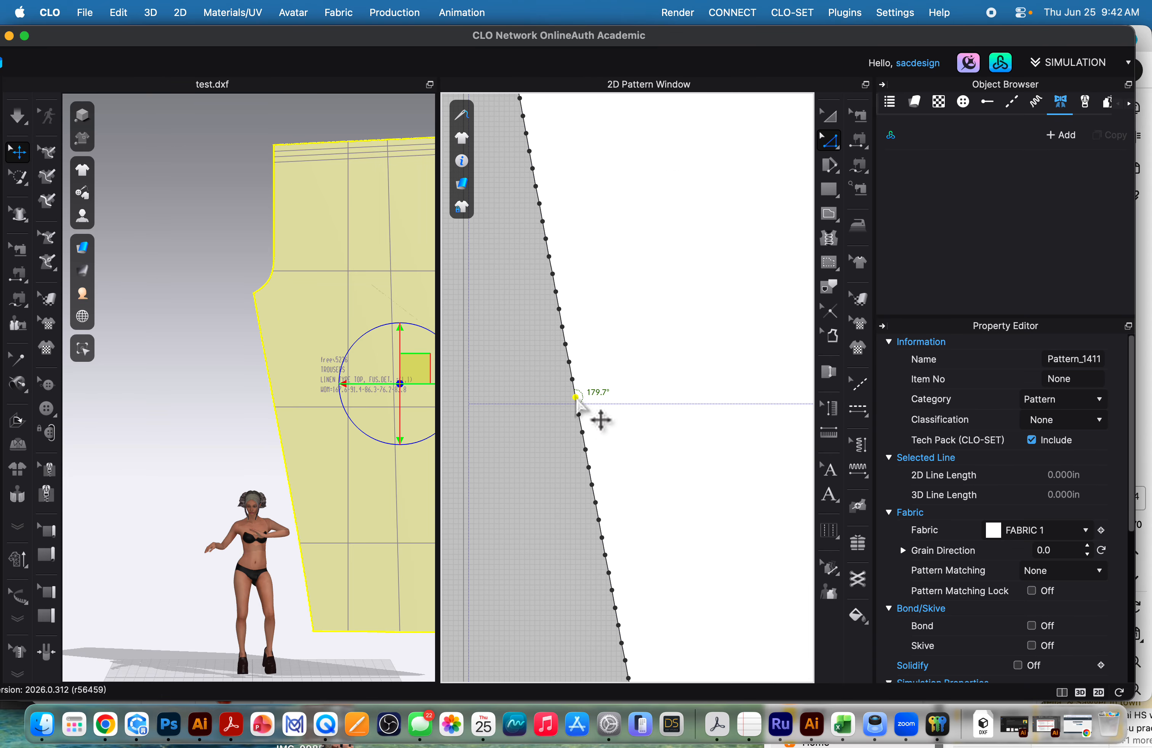
right_click(575, 394)
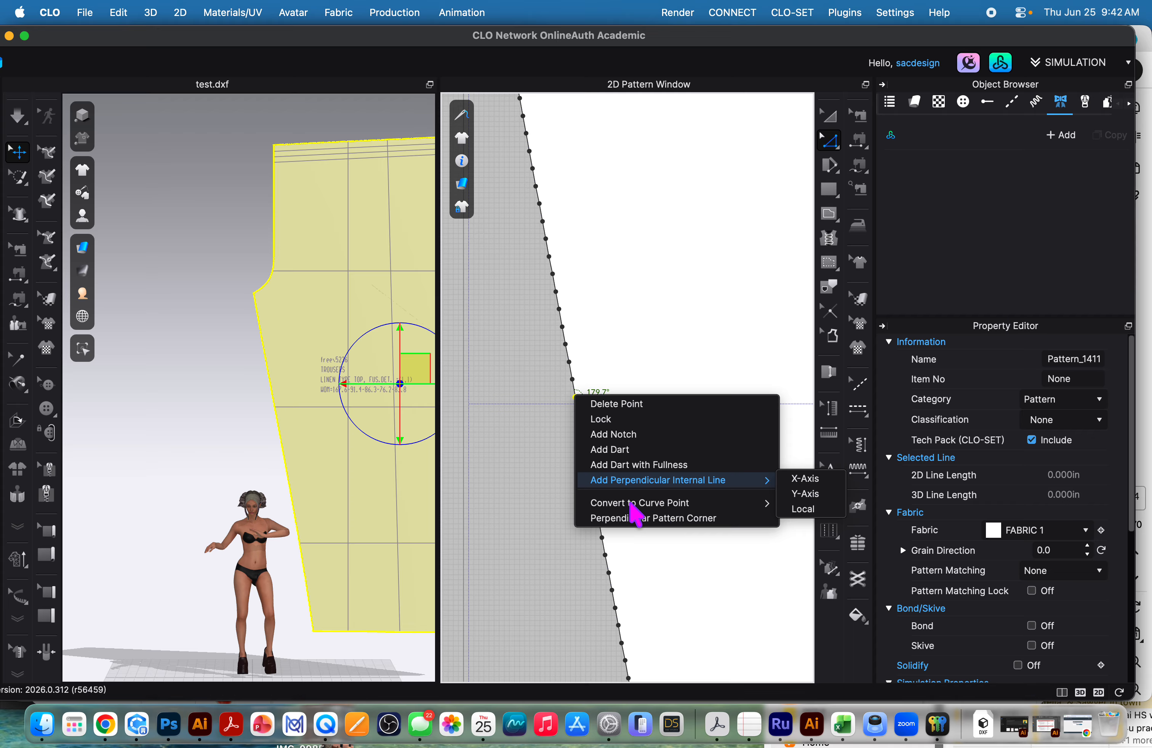
mouse_move(640, 505)
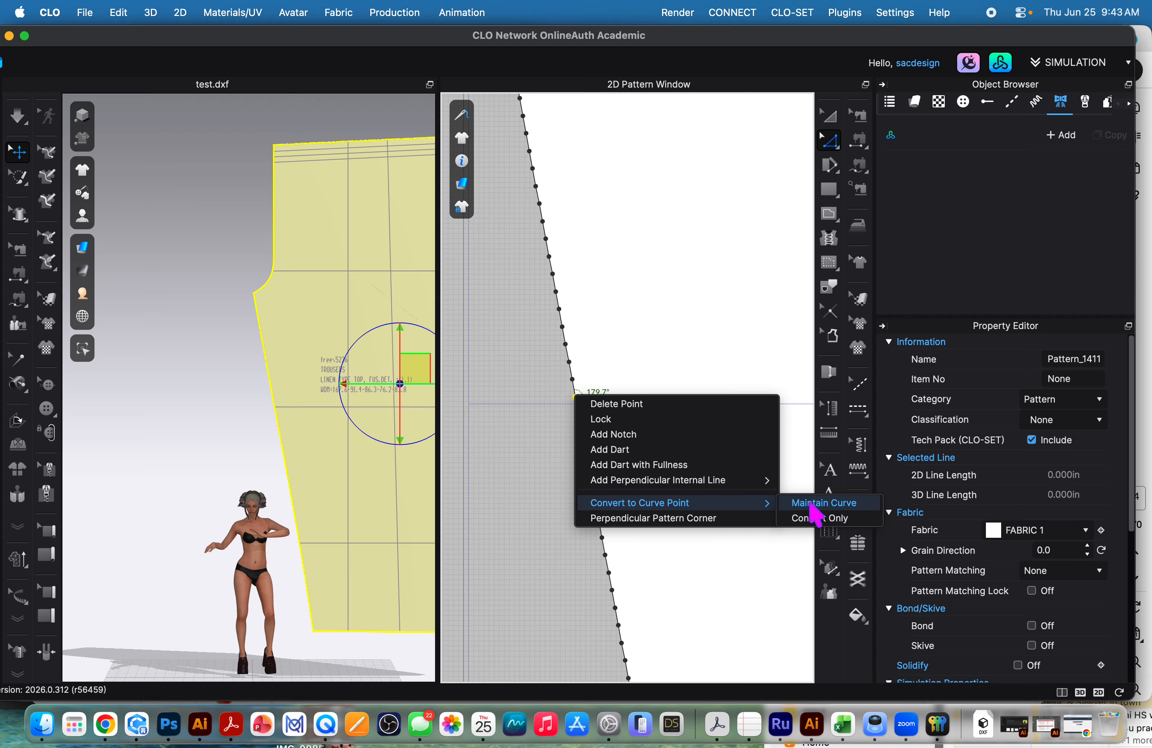
click(810, 504)
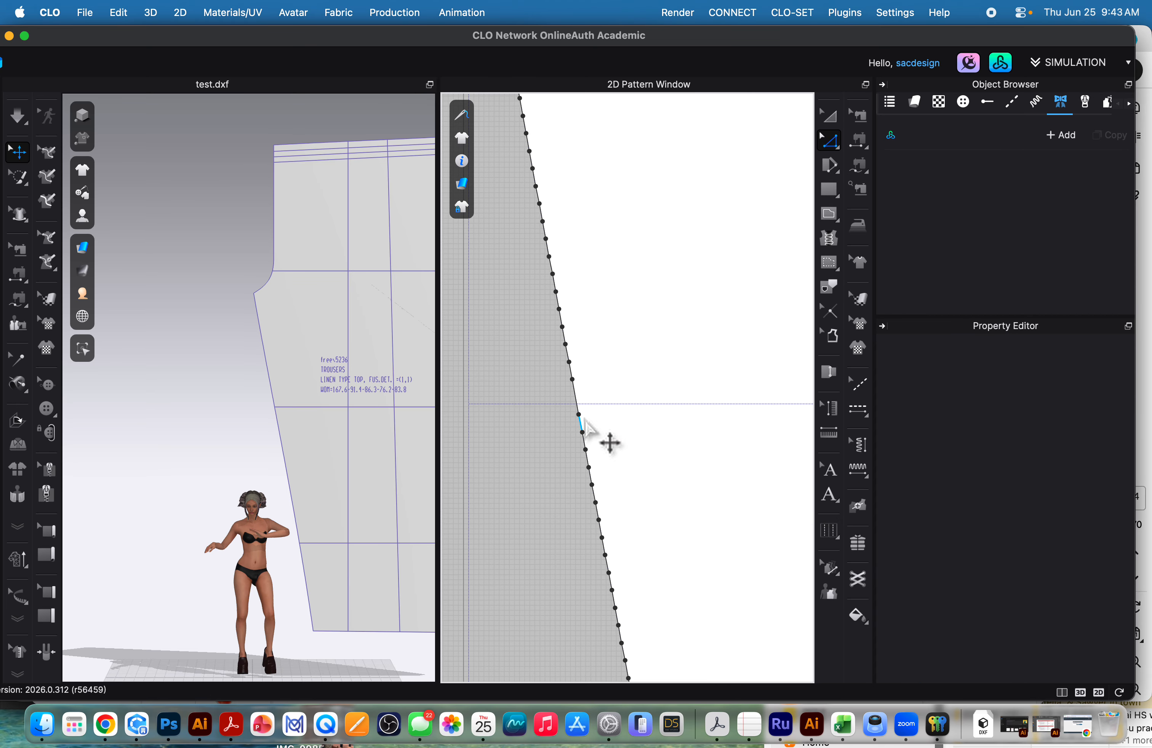
Convert the row of points down the slanted leg edge, plus the leftover one just below the crotch tip, using Maintain Curve.
scroll(580, 418, down, 3)
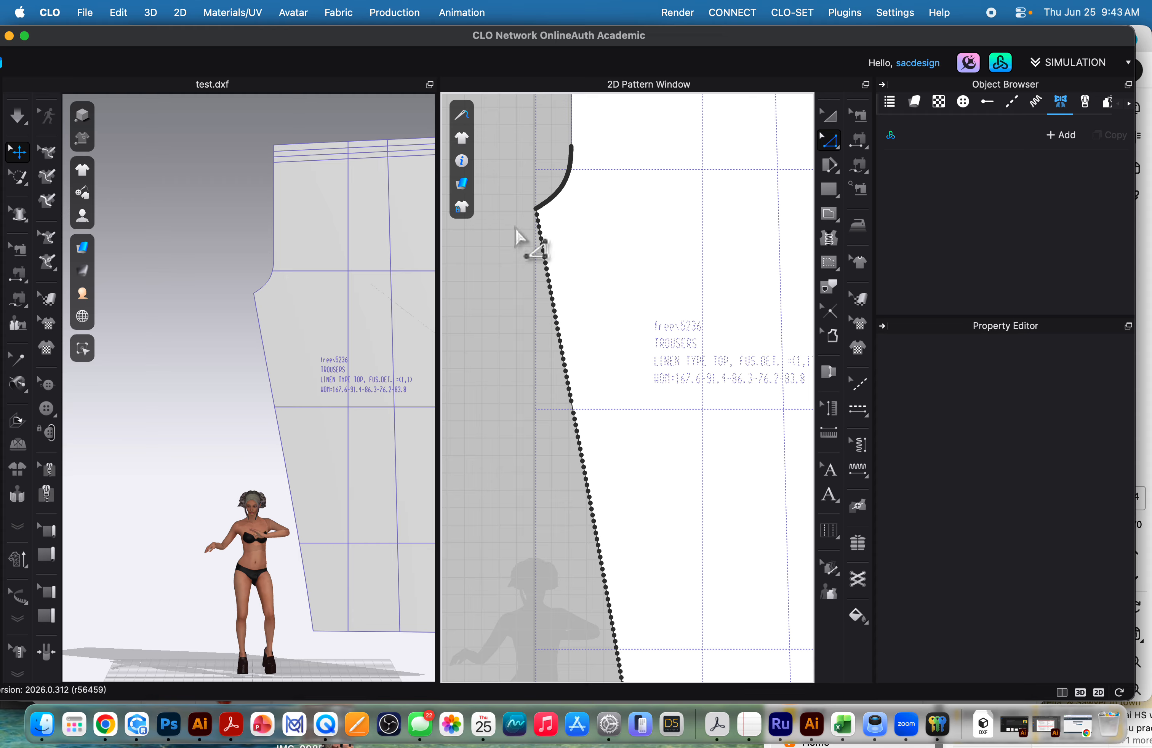
drag(522, 219, 623, 678)
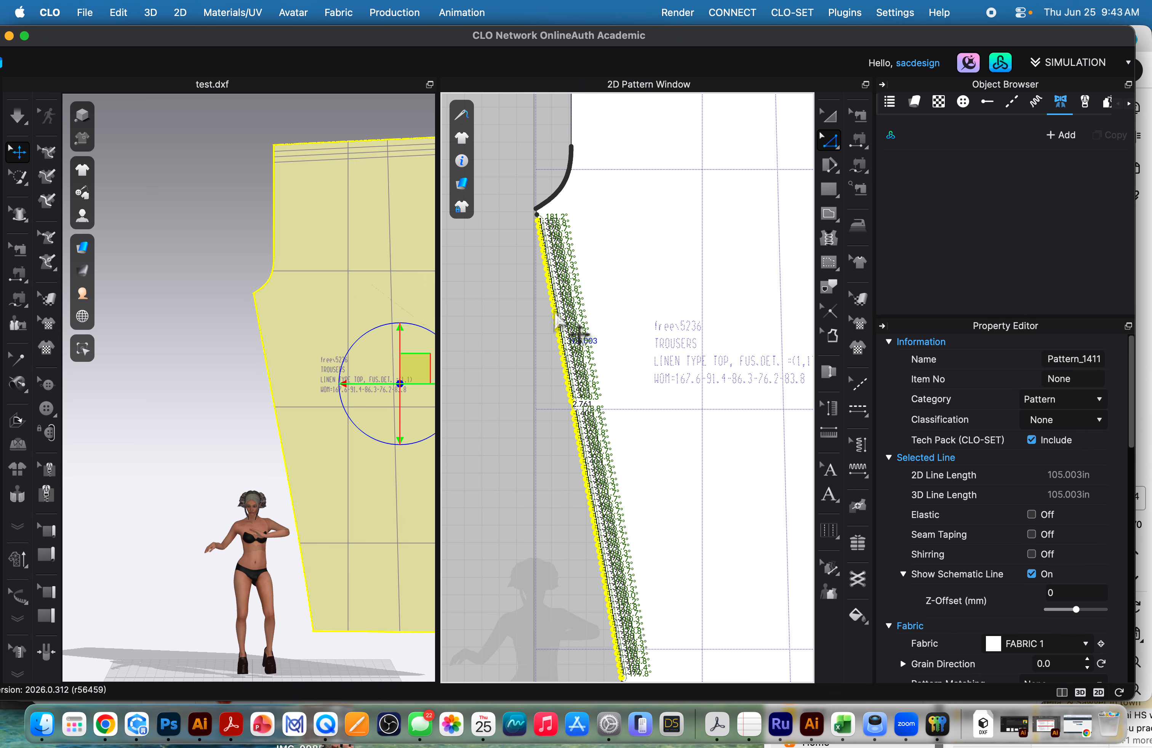
right_click(556, 314)
mouse_move(638, 418)
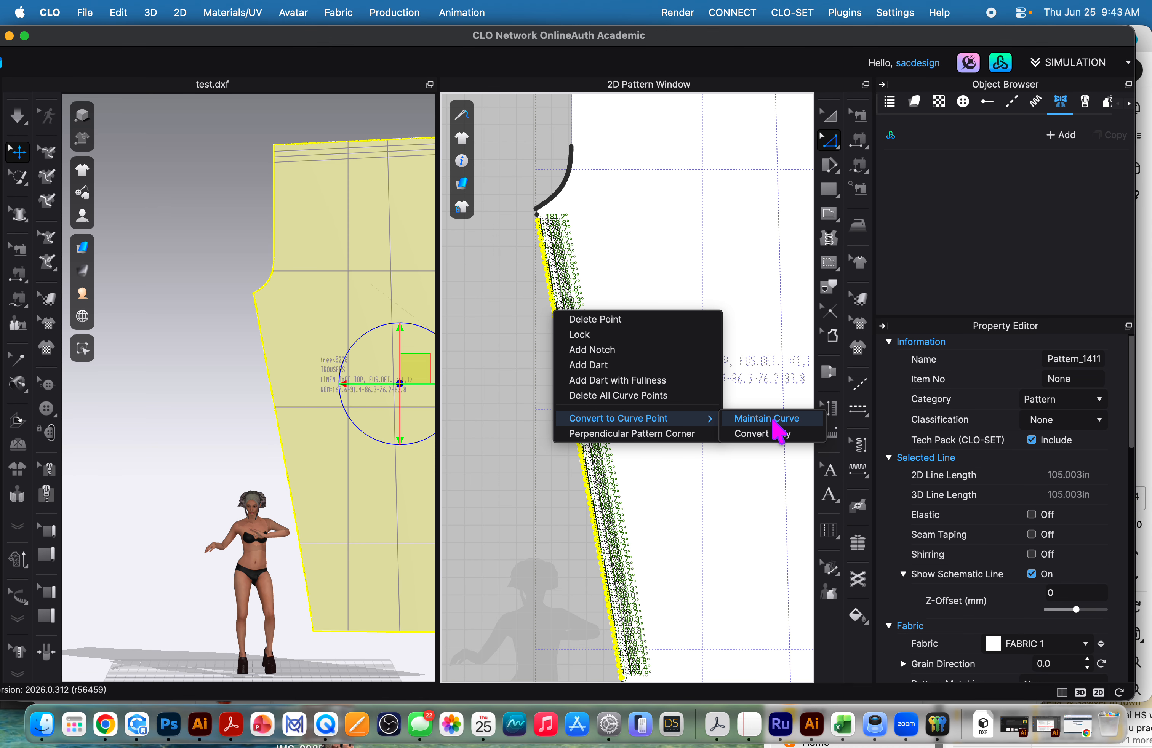
click(776, 420)
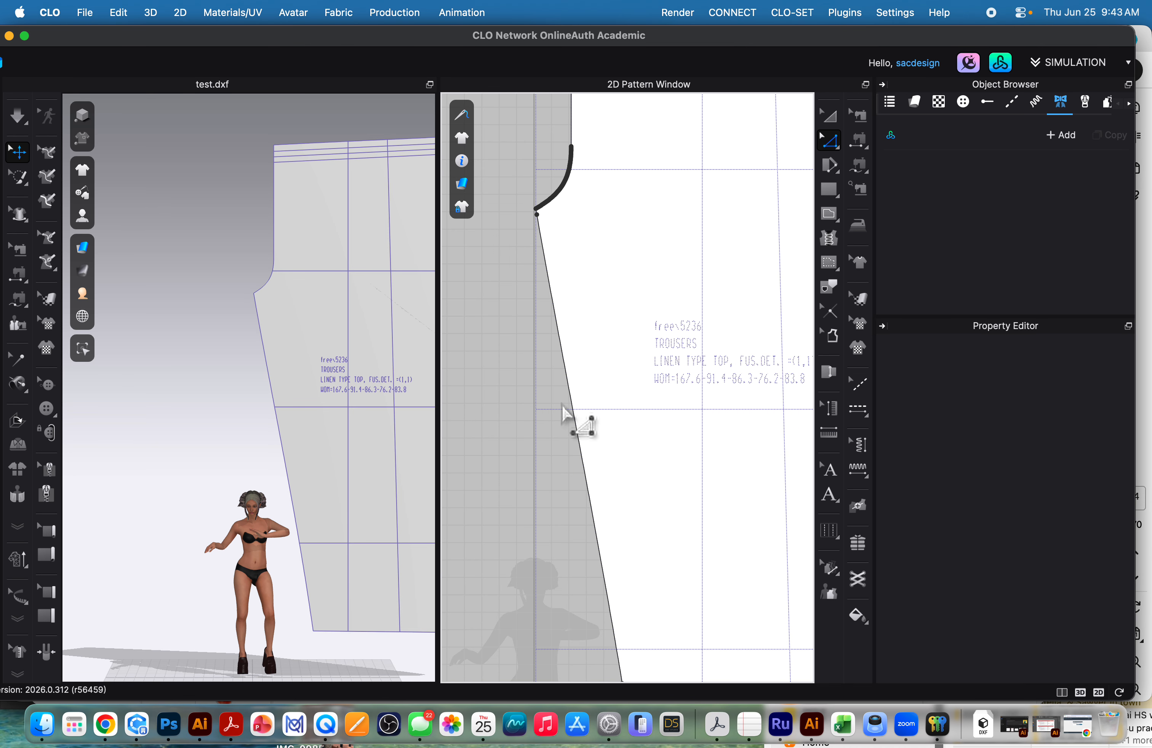
right_click(537, 215)
mouse_move(728, 324)
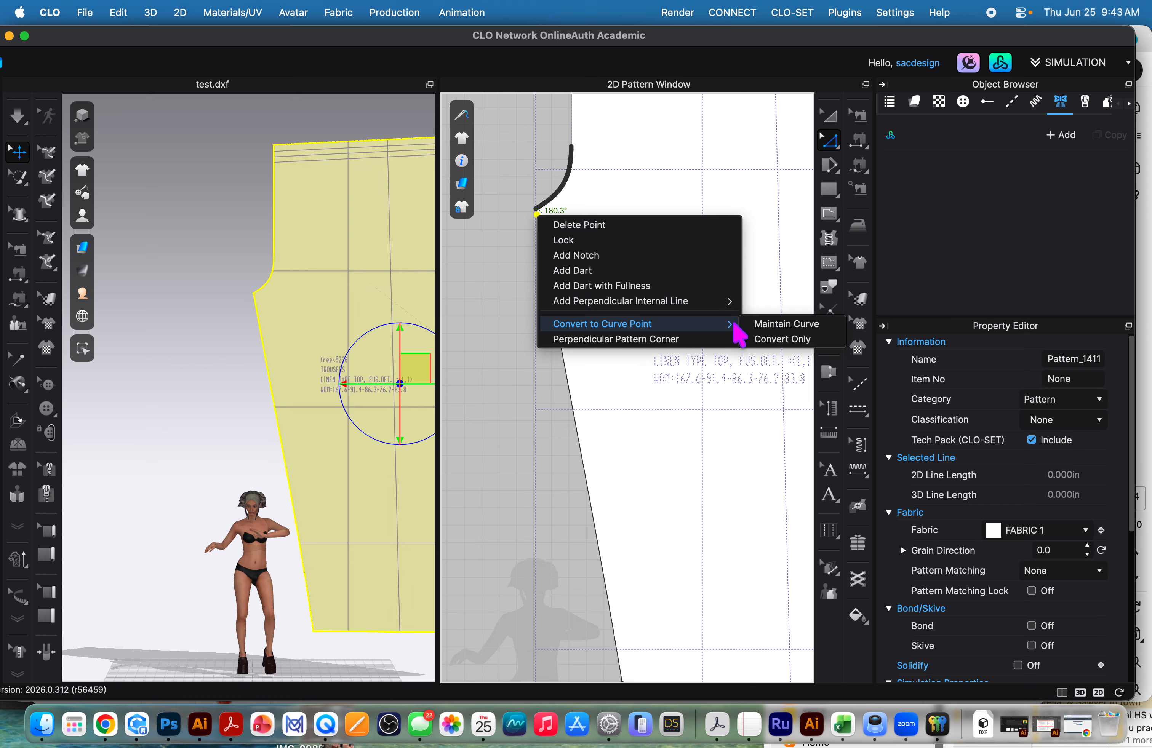
click(564, 351)
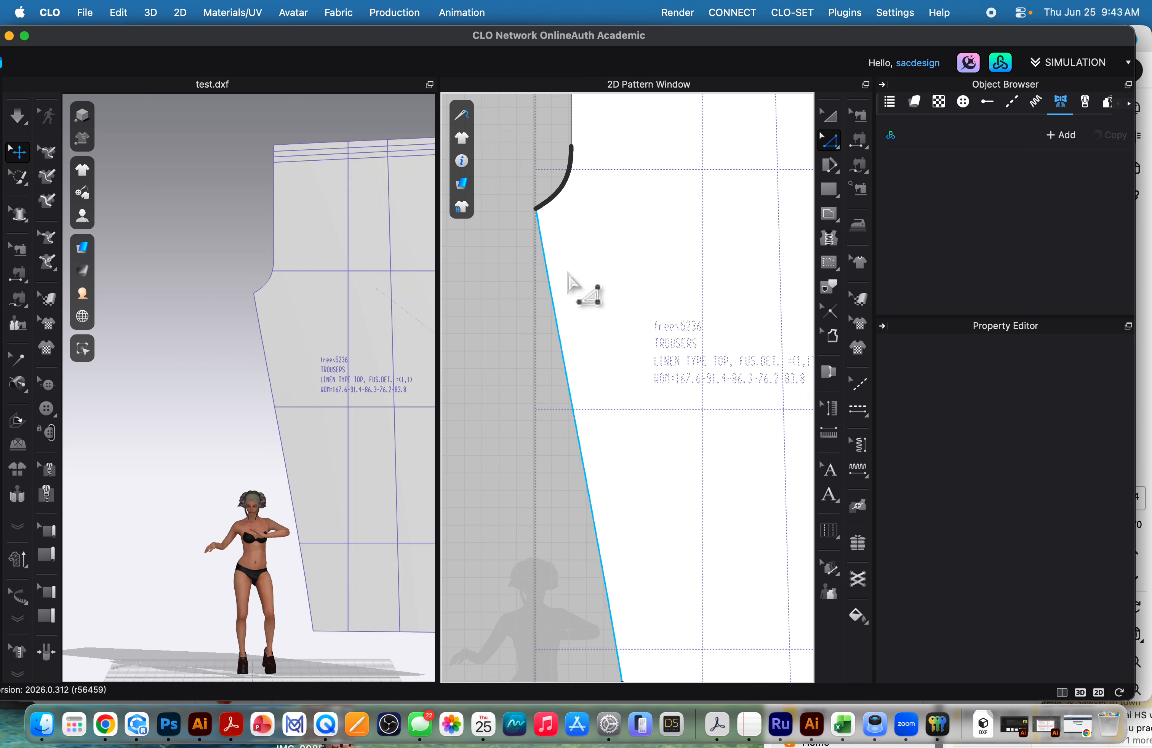
Convert all points along the shallow crotch curve above the slanted leg edge to curve points with Maintain Curve.
scroll(573, 208, up, 5)
scroll(576, 214, down, 5)
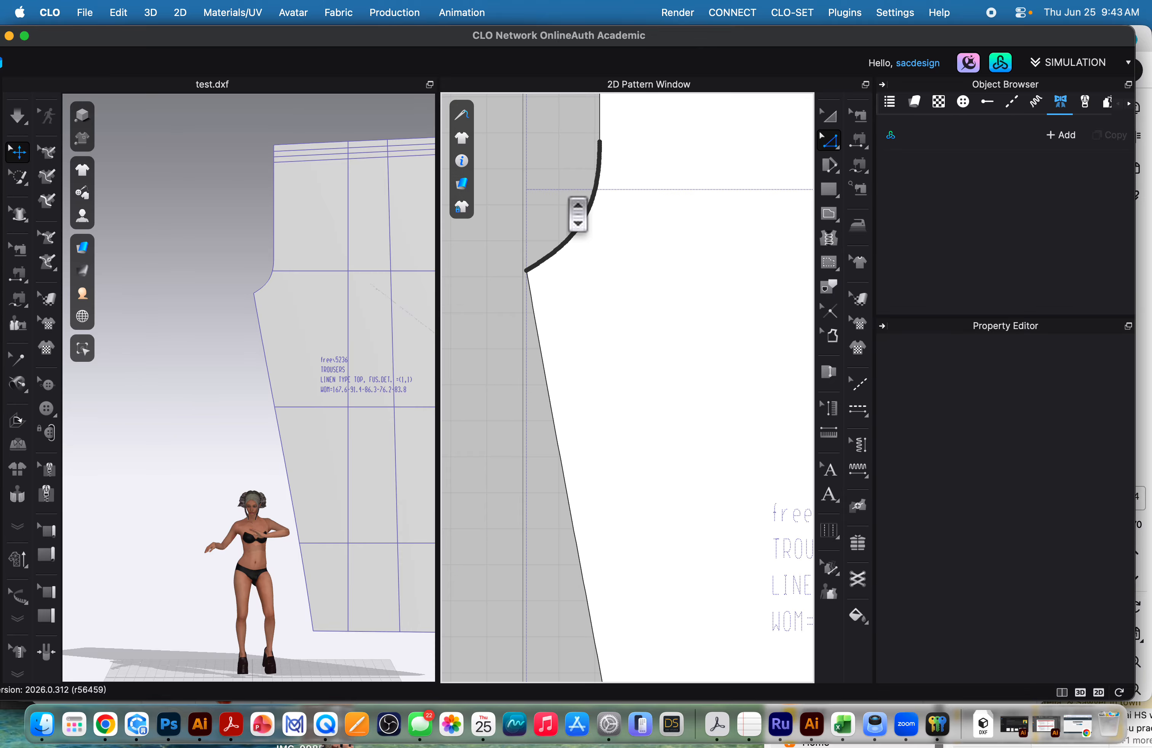
drag(476, 210, 648, 437)
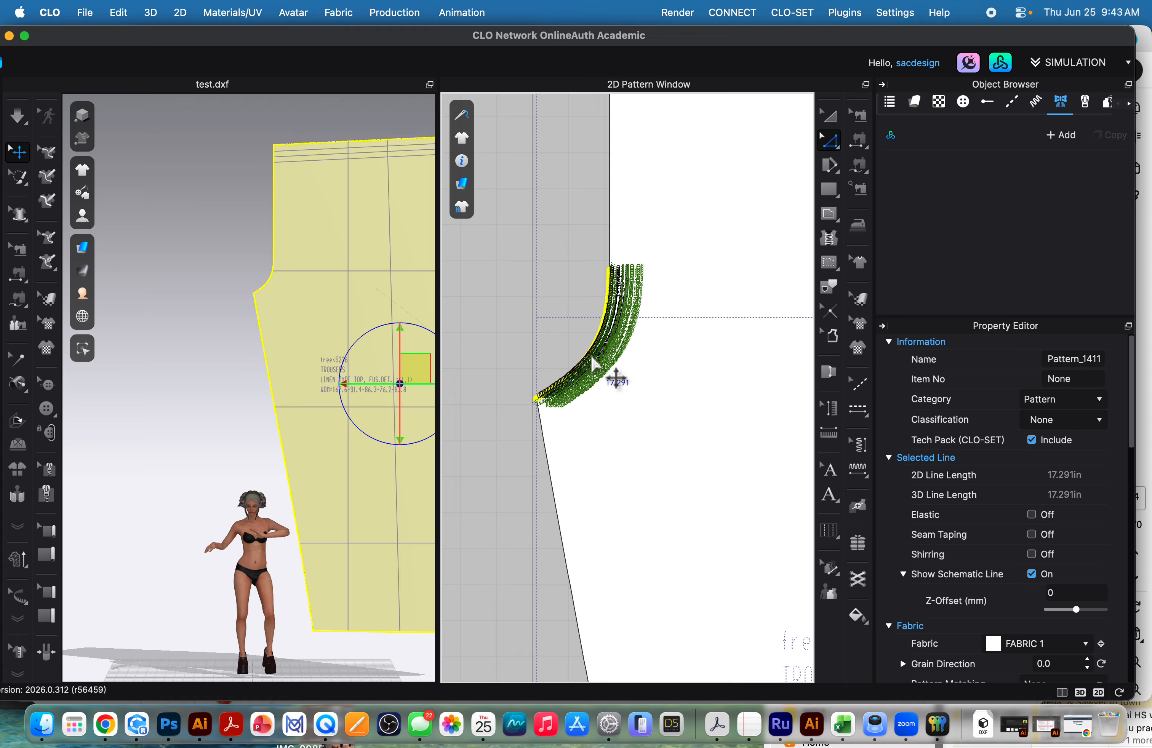
right_click(597, 359)
mouse_move(699, 450)
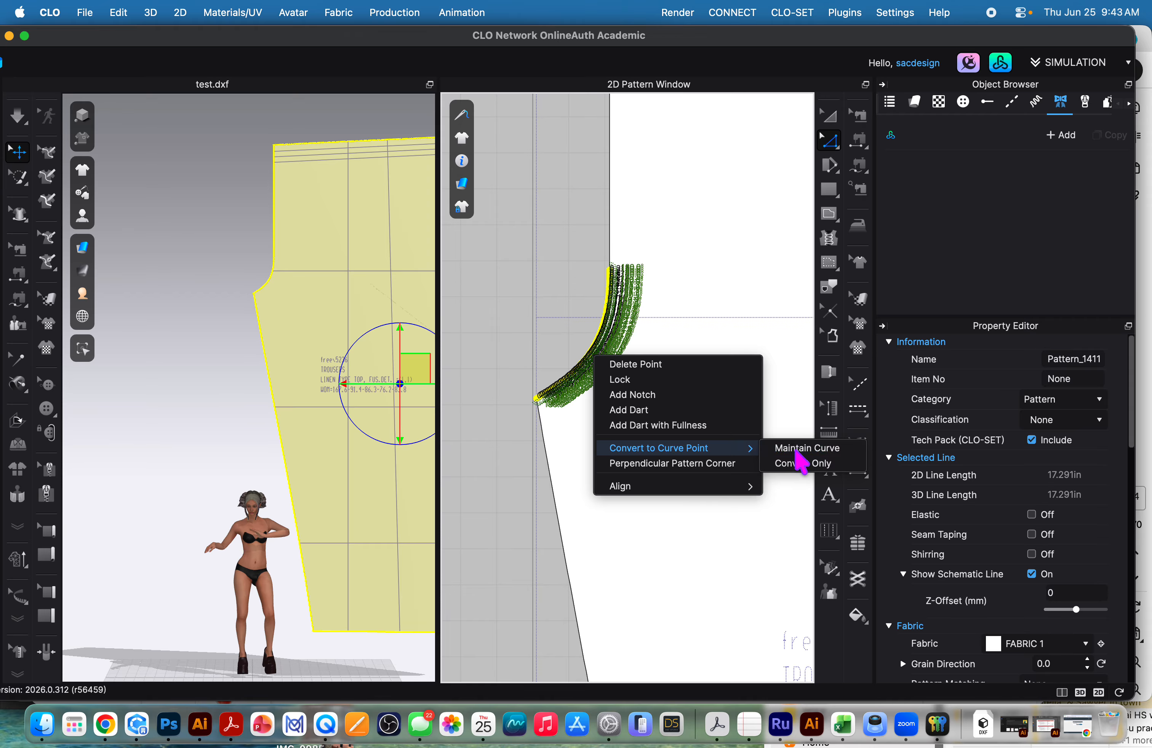
click(798, 448)
scroll(719, 373, down, 5)
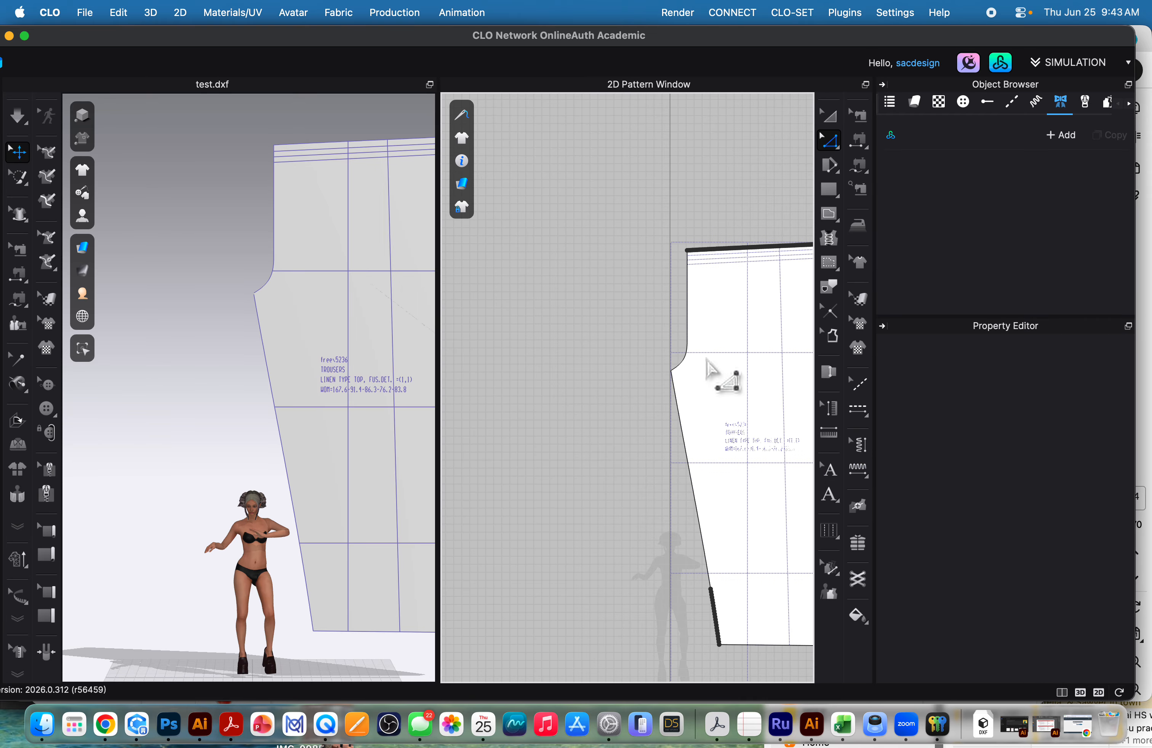
scroll(586, 232, down, 1)
drag(526, 115, 805, 587)
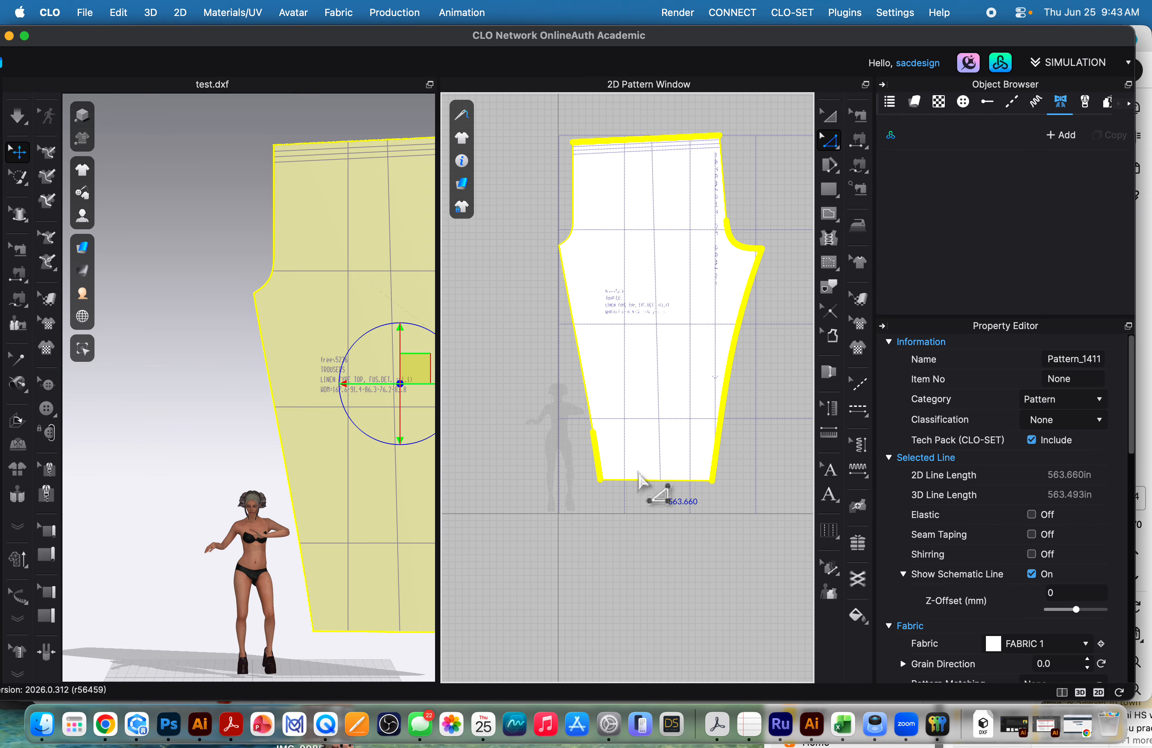
right_click(717, 468)
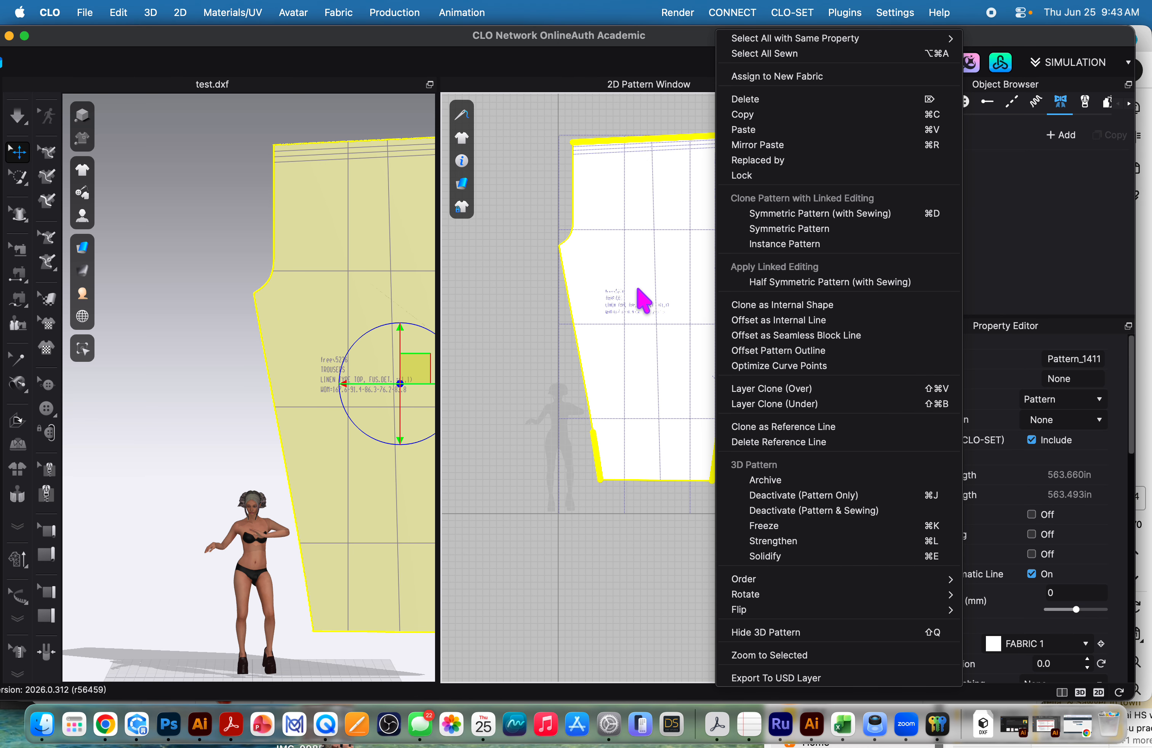
click(596, 198)
drag(552, 111, 797, 141)
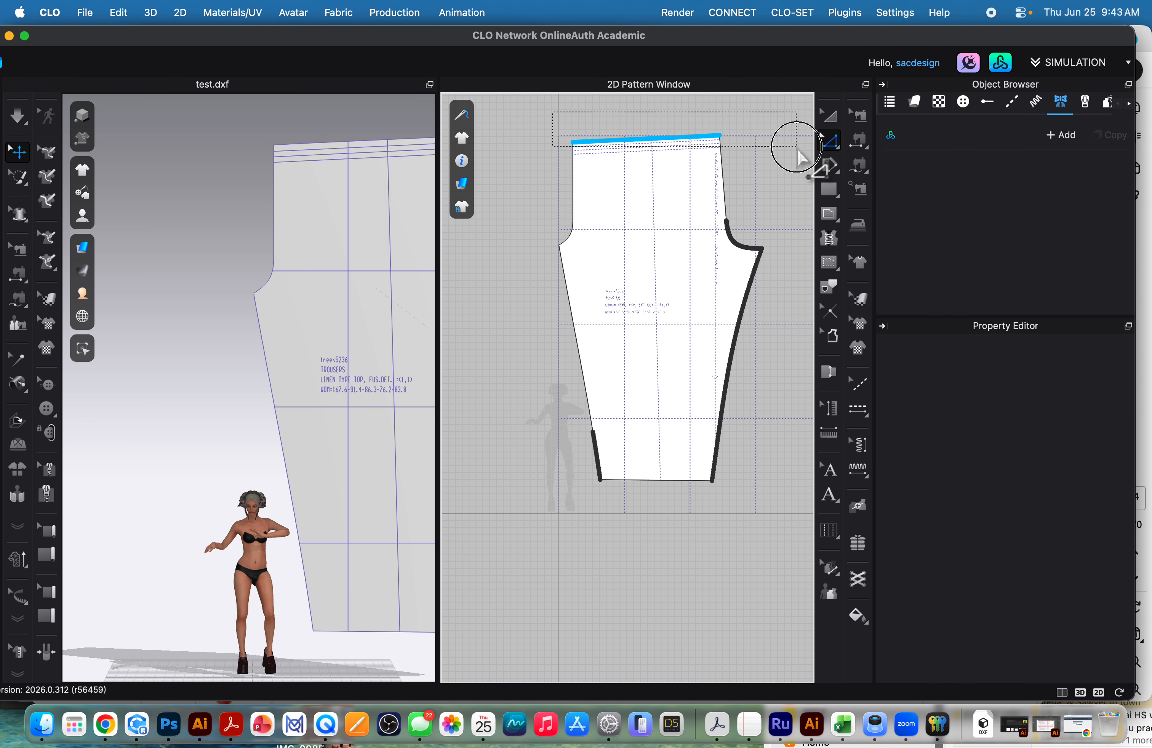
click(641, 141)
right_click(620, 141)
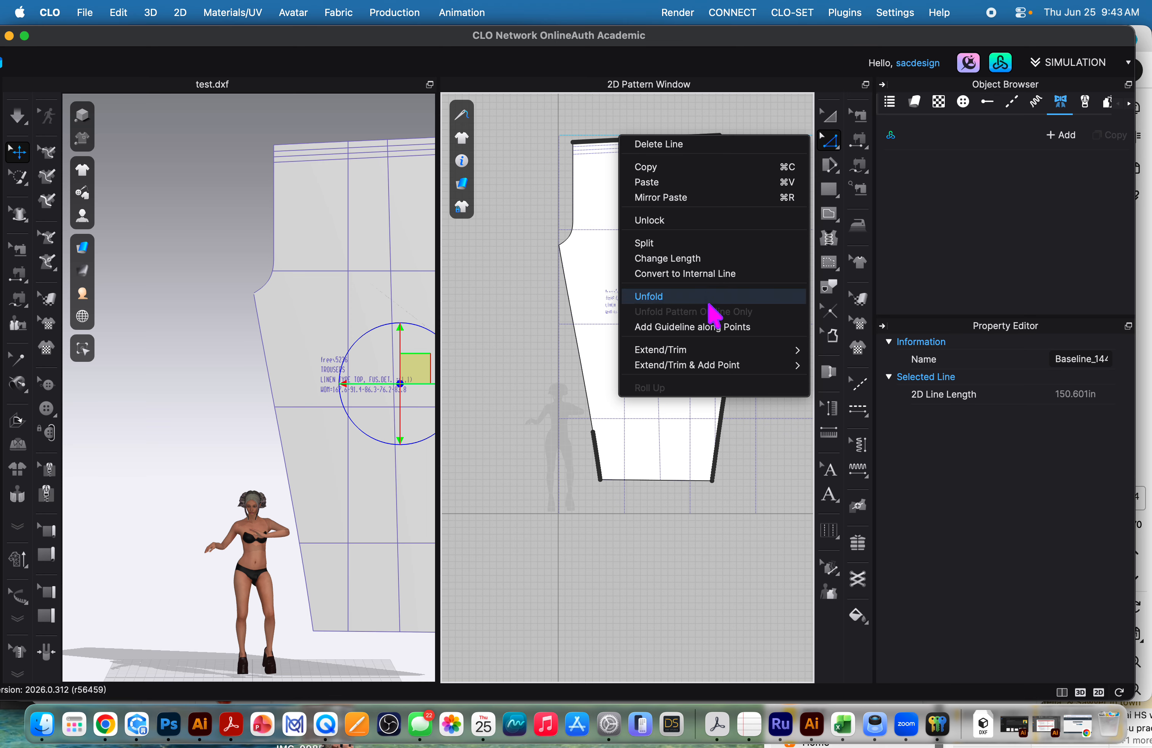
mouse_move(716, 351)
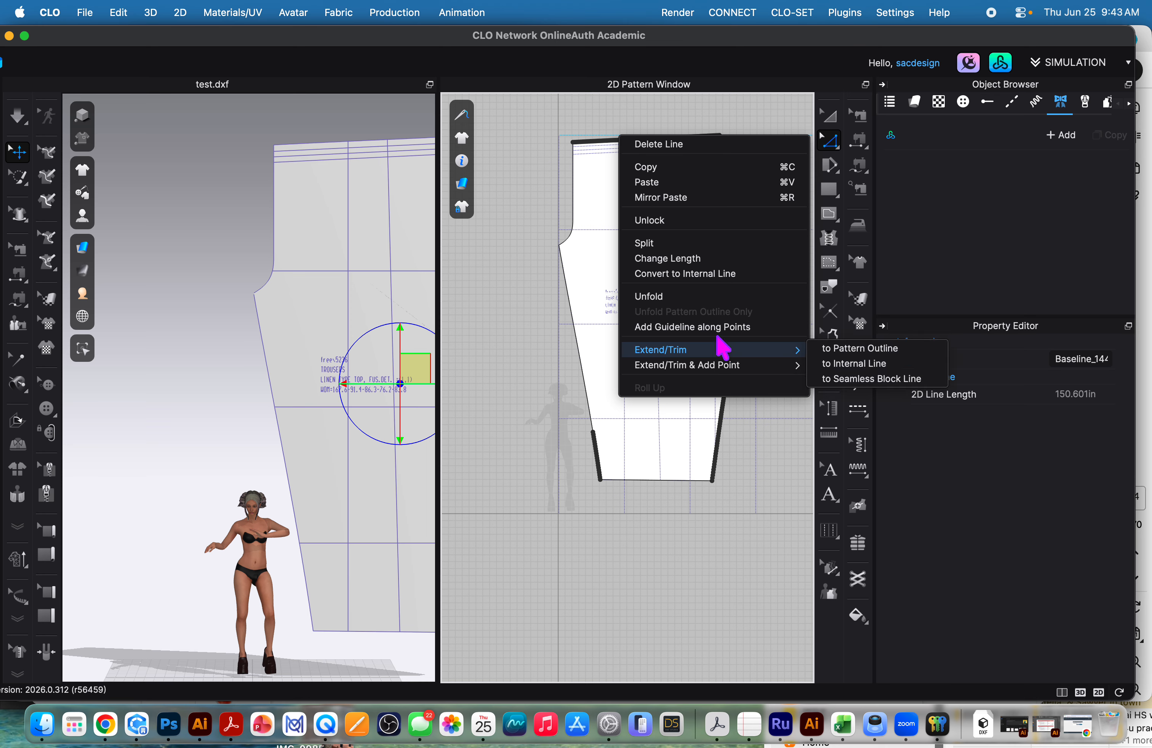
click(561, 460)
Convert the remaining points just above the hem on the slanted leg edge to curve points with Maintain Curve.
scroll(560, 460, up, 5)
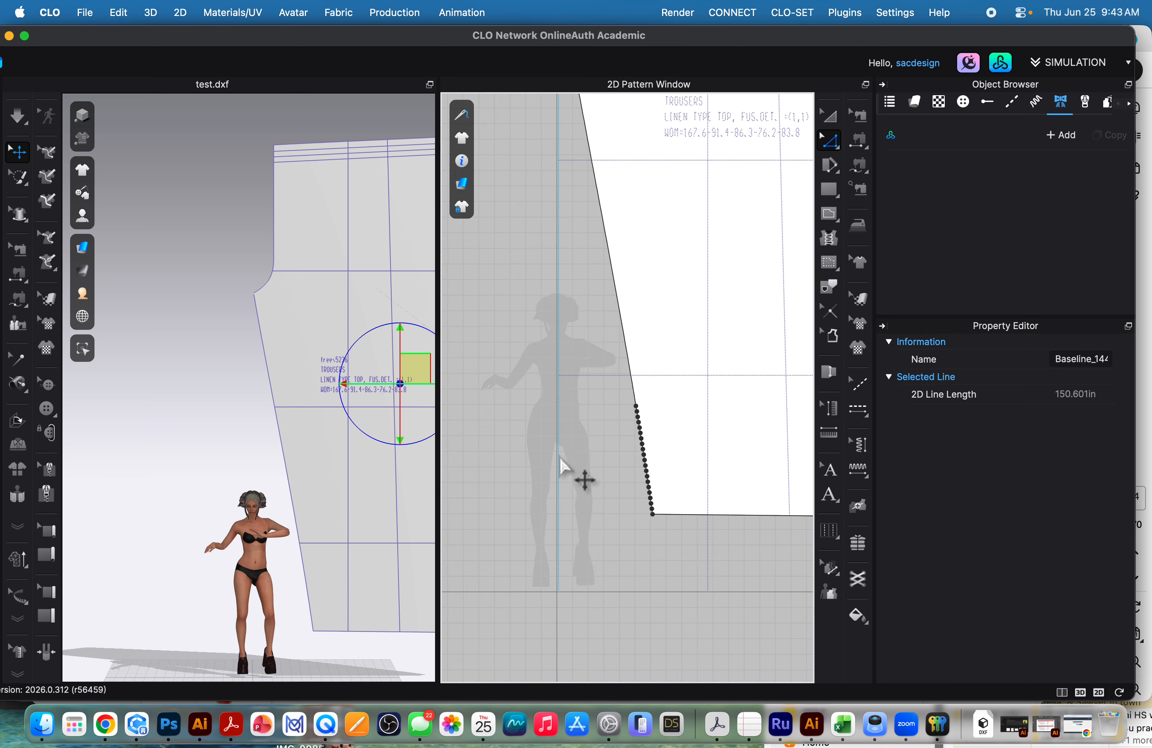
drag(610, 388, 648, 500)
right_click(647, 472)
mouse_move(727, 566)
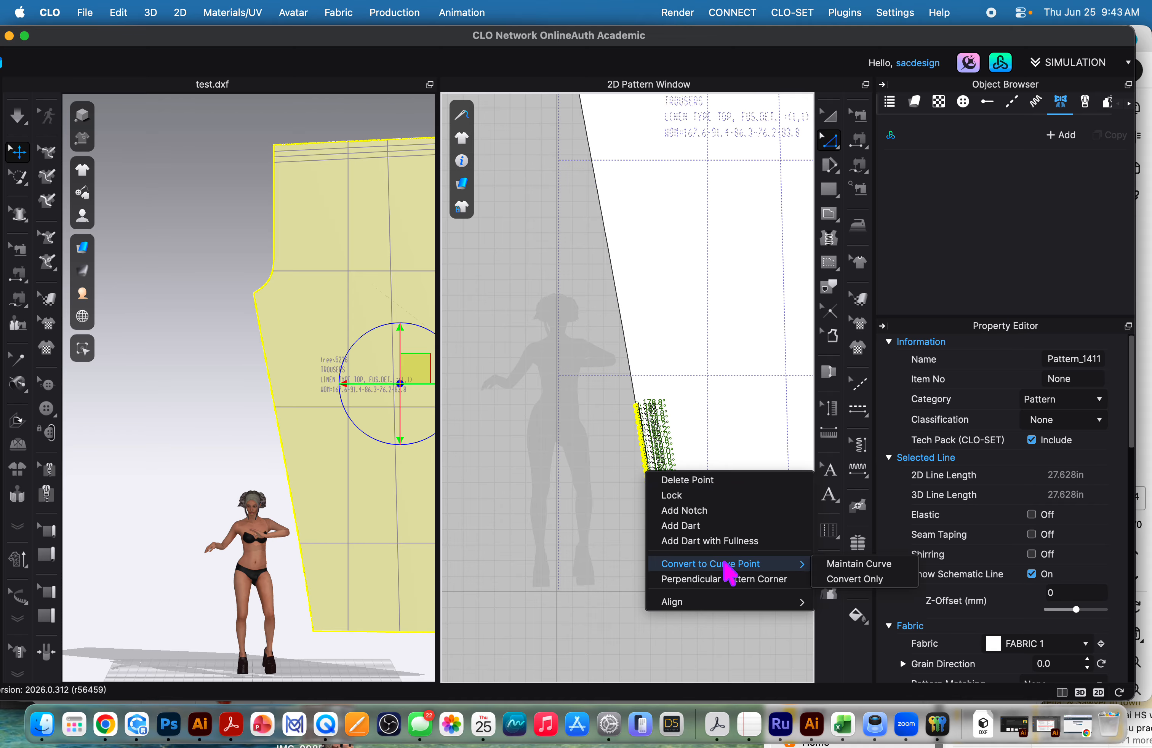
click(858, 564)
Convert the points along the opposite curved leg edge and the lower part of its crotch curve using Maintain Curve.
scroll(746, 476, down, 6)
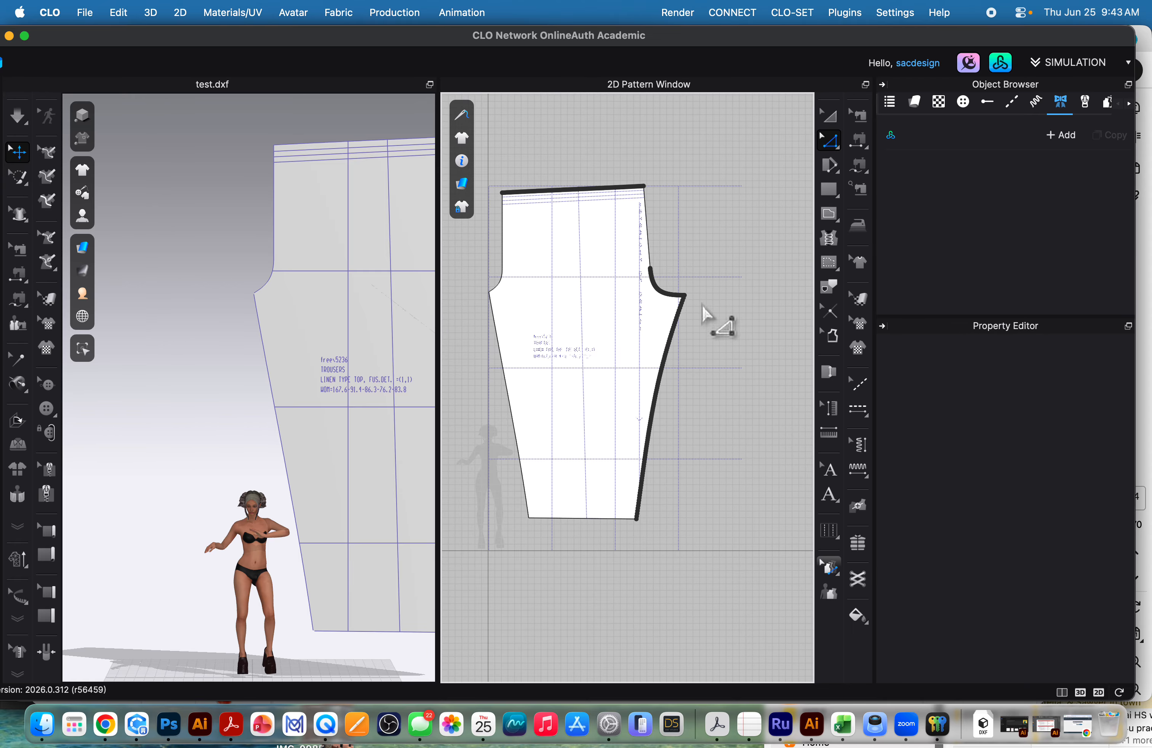
drag(716, 285, 643, 554)
right_click(643, 475)
mouse_move(800, 561)
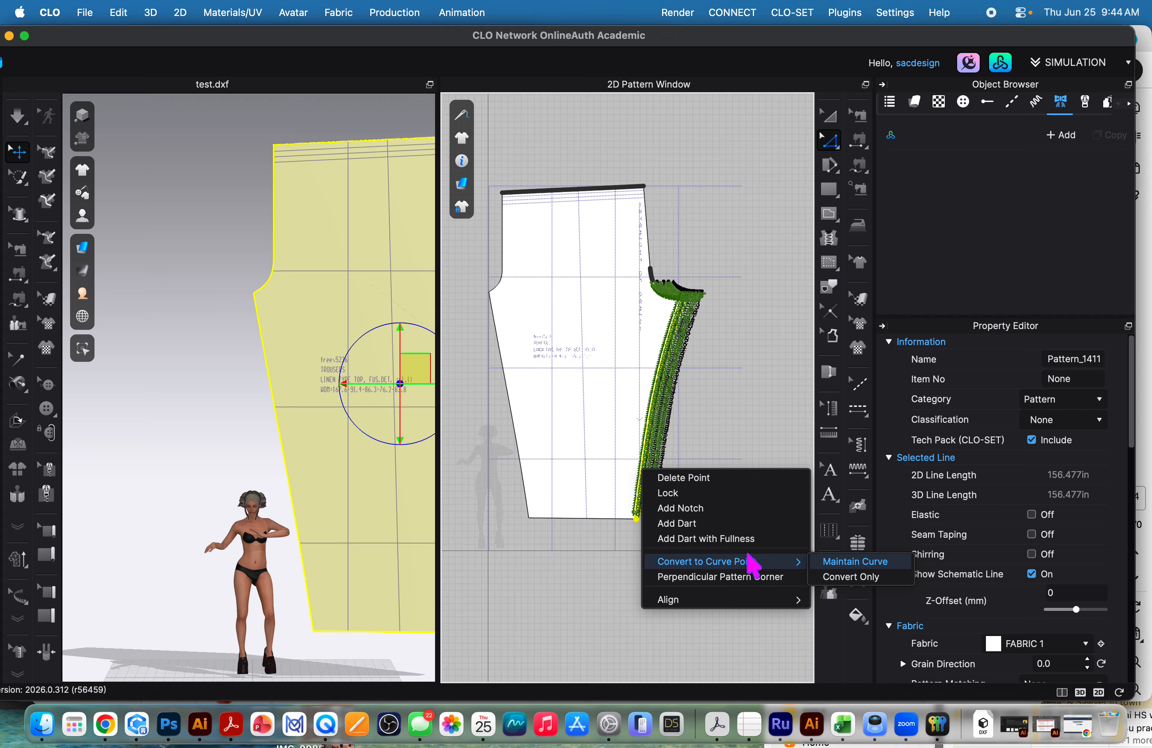
click(869, 566)
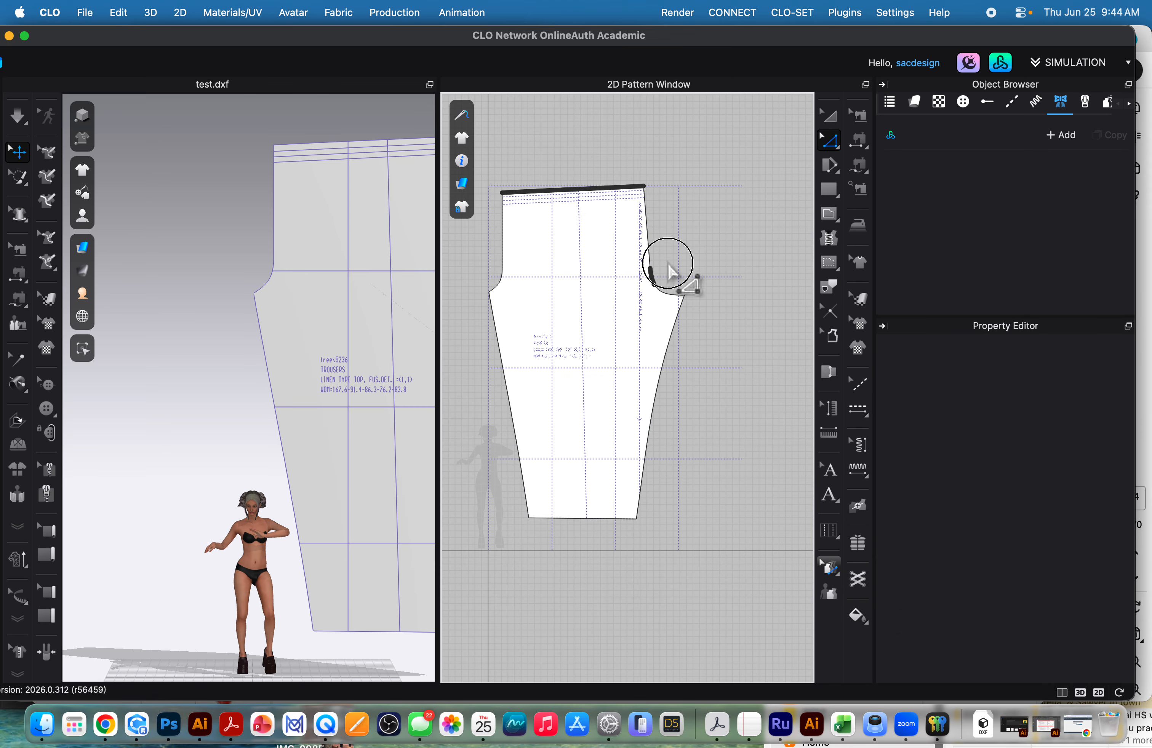
Convert the remaining points on the upper part of the deeper crotch curve to curve points with Maintain Curve.
click(653, 274)
right_click(651, 278)
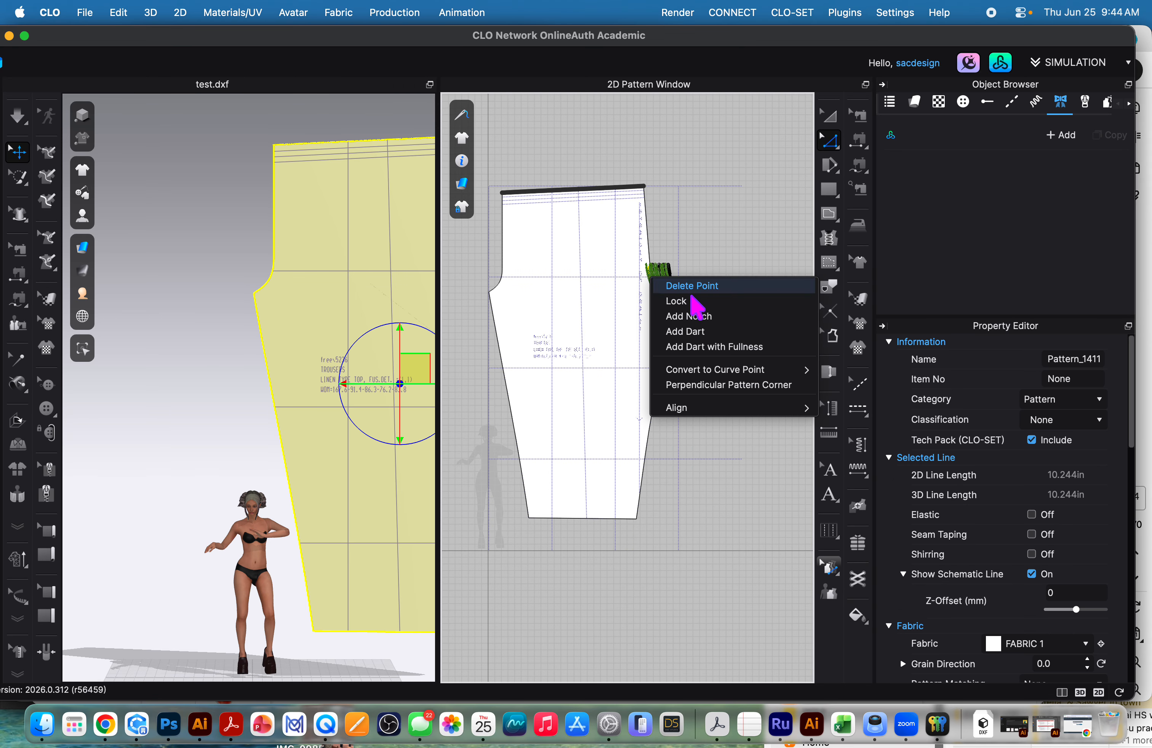
mouse_move(740, 373)
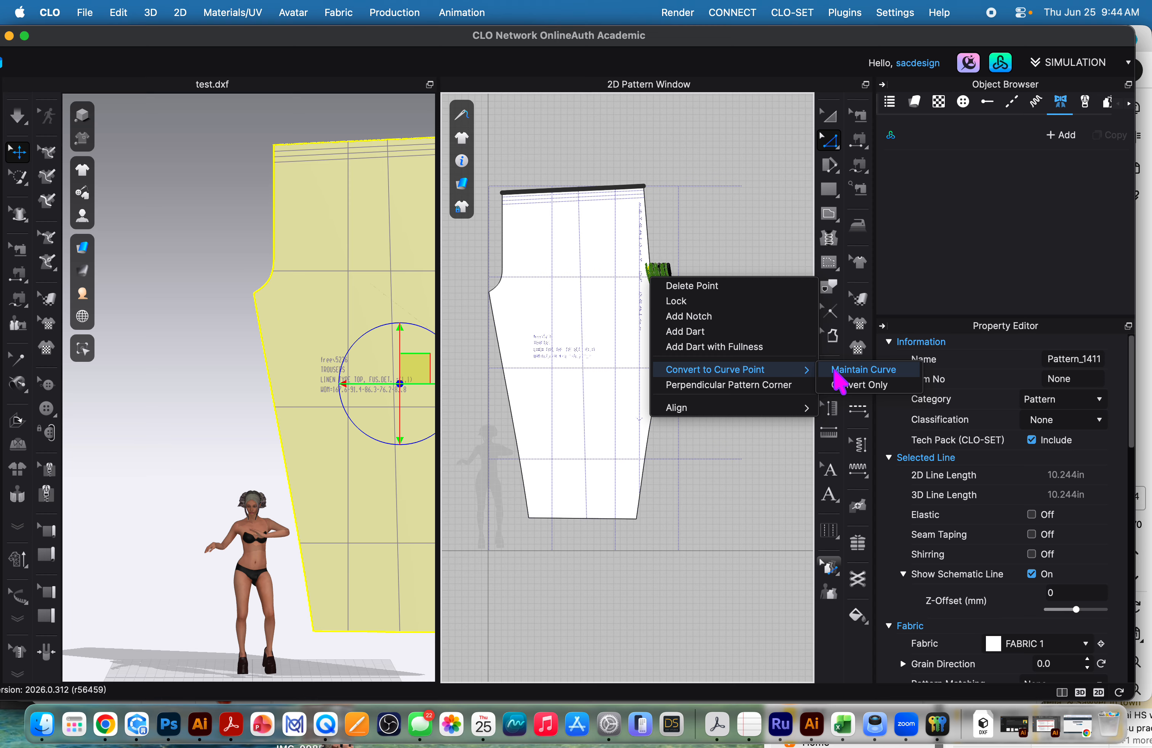
click(864, 373)
Try to convert every point along the waist edge, corners included, to curve points.
drag(488, 164, 677, 197)
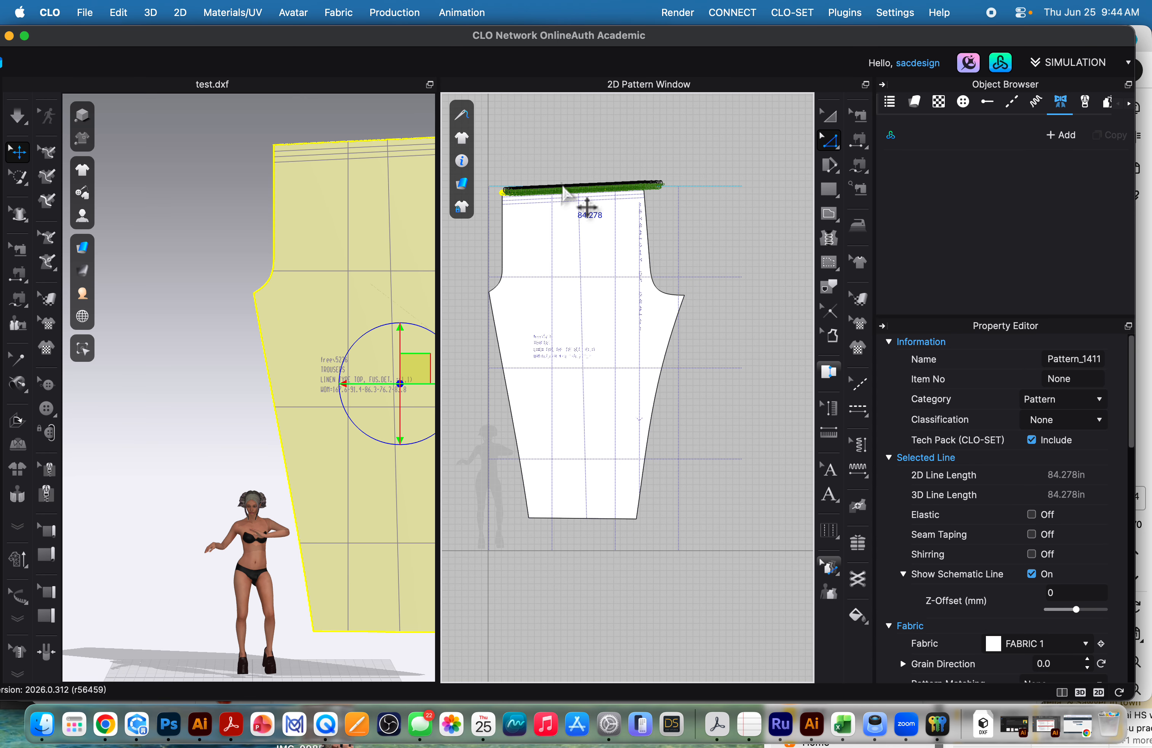
right_click(563, 192)
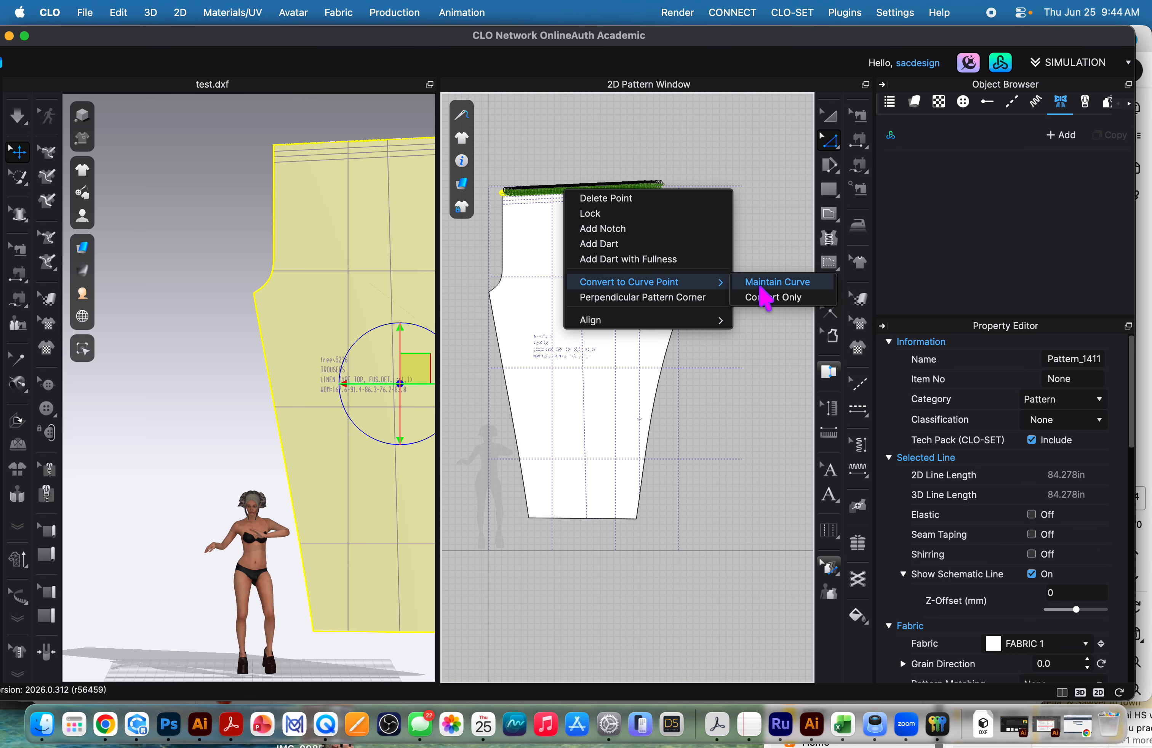
click(765, 297)
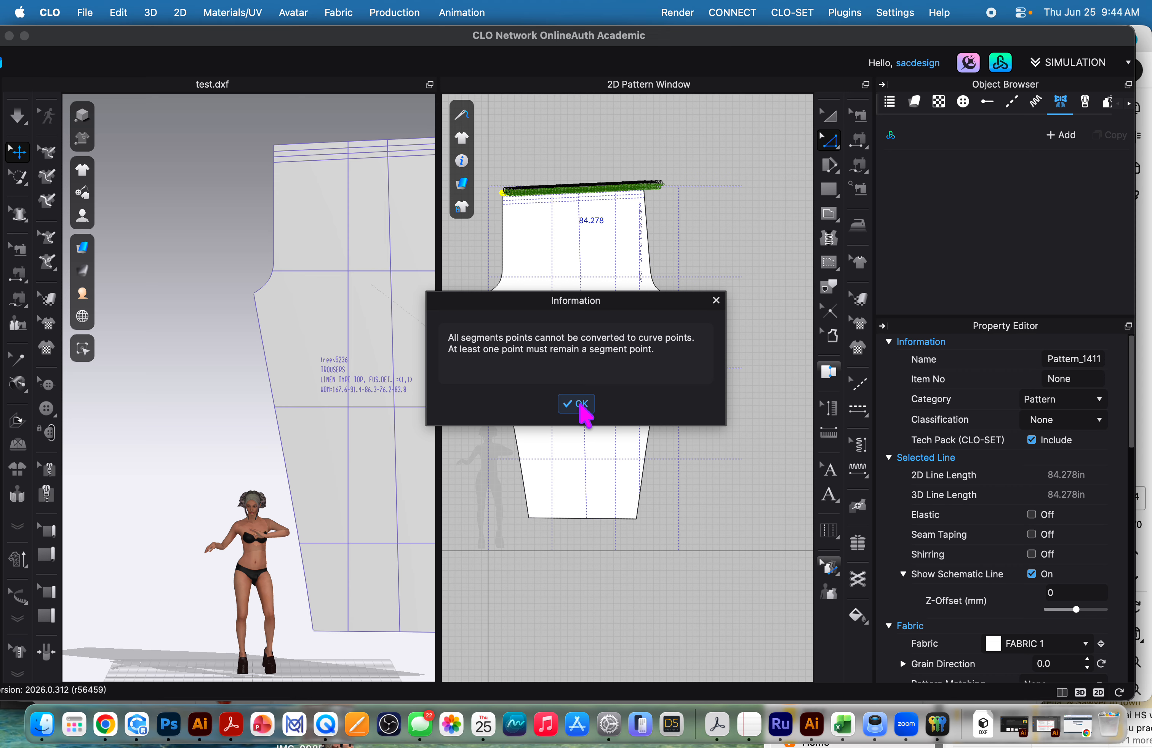
click(576, 403)
Convert the waist-edge points starting just inside the corner above the shallow crotch curve with Maintain Curve, leaving that corner point out.
scroll(571, 265, up, 5)
middle_drag(584, 286, 674, 403)
click(551, 164)
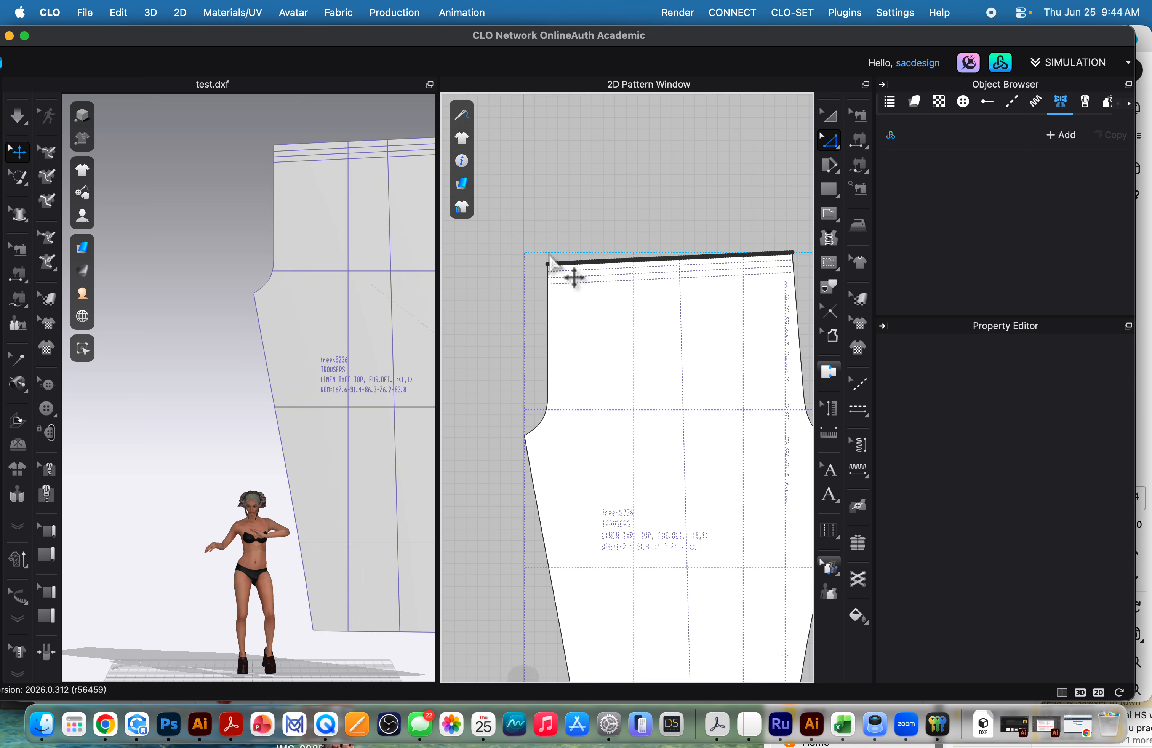
scroll(566, 274, up, 3)
drag(555, 274, 825, 285)
click(676, 275)
right_click(677, 275)
mouse_move(757, 367)
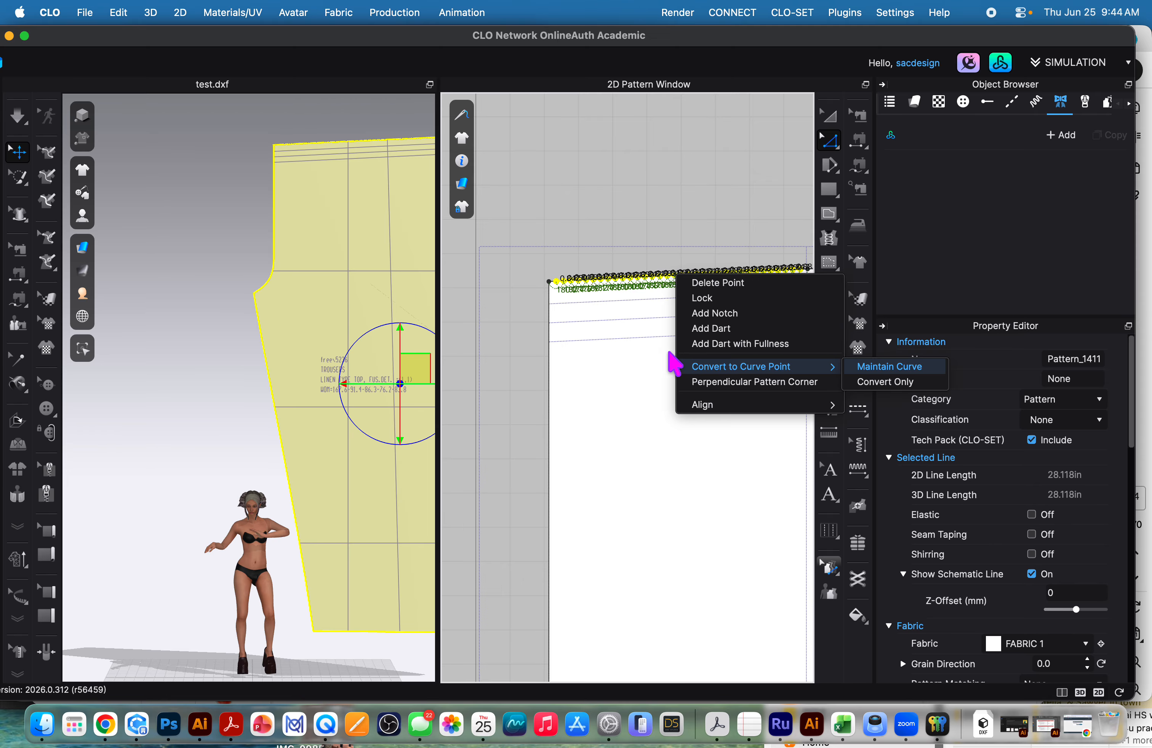
click(898, 368)
scroll(730, 329, down, 5)
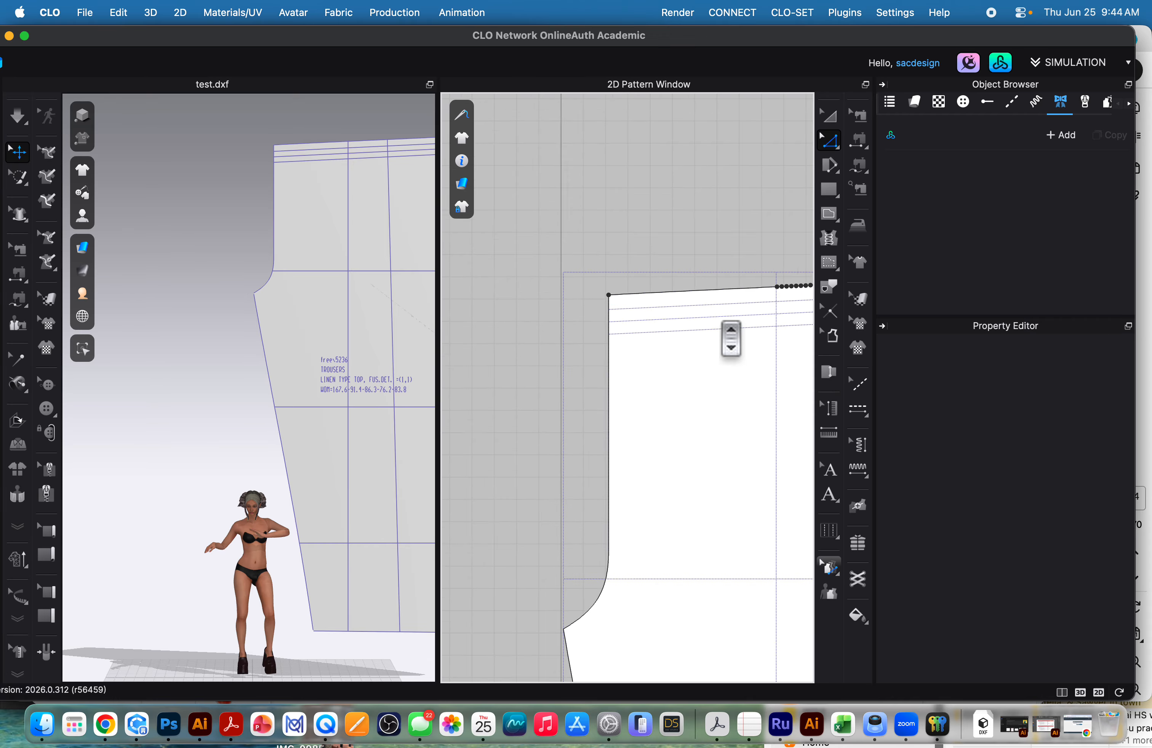
Convert the remaining waist-edge points on the stretch toward the corner above the deeper crotch curve with Maintain Curve.
middle_drag(738, 327, 548, 328)
drag(533, 252, 719, 330)
right_click(666, 298)
mouse_move(747, 390)
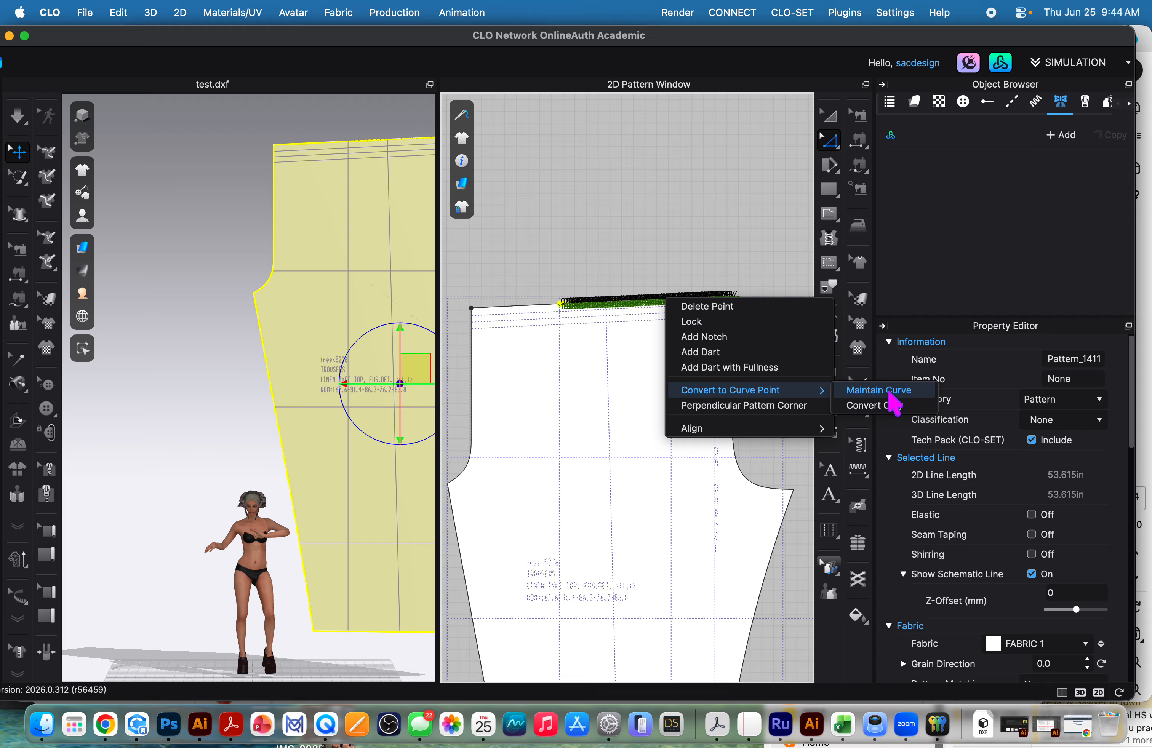
click(895, 401)
scroll(694, 333, down, 4)
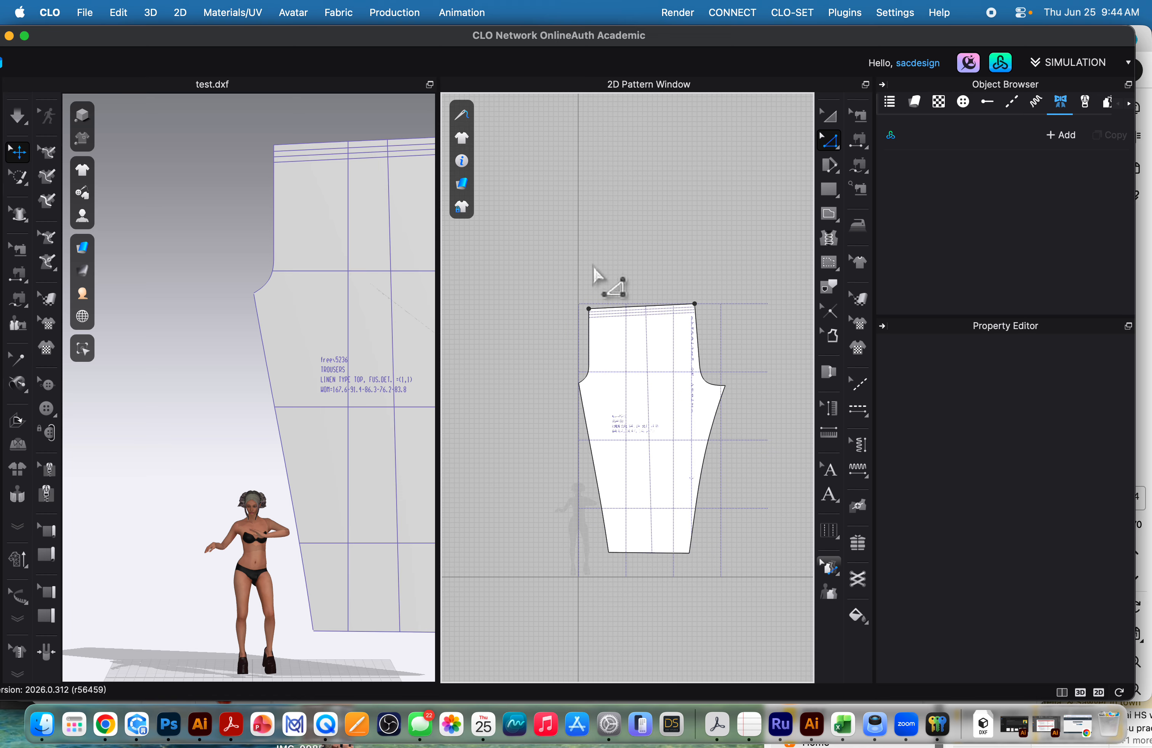
scroll(650, 388, up, 2)
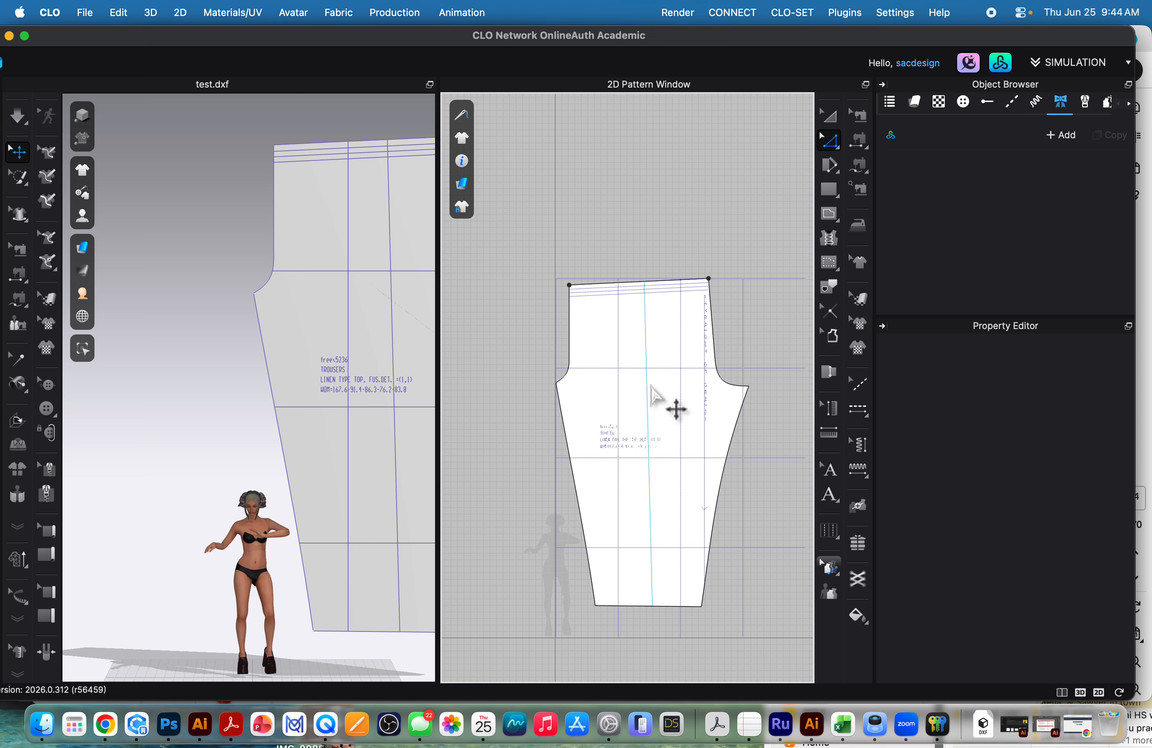
scroll(649, 389, up, 2)
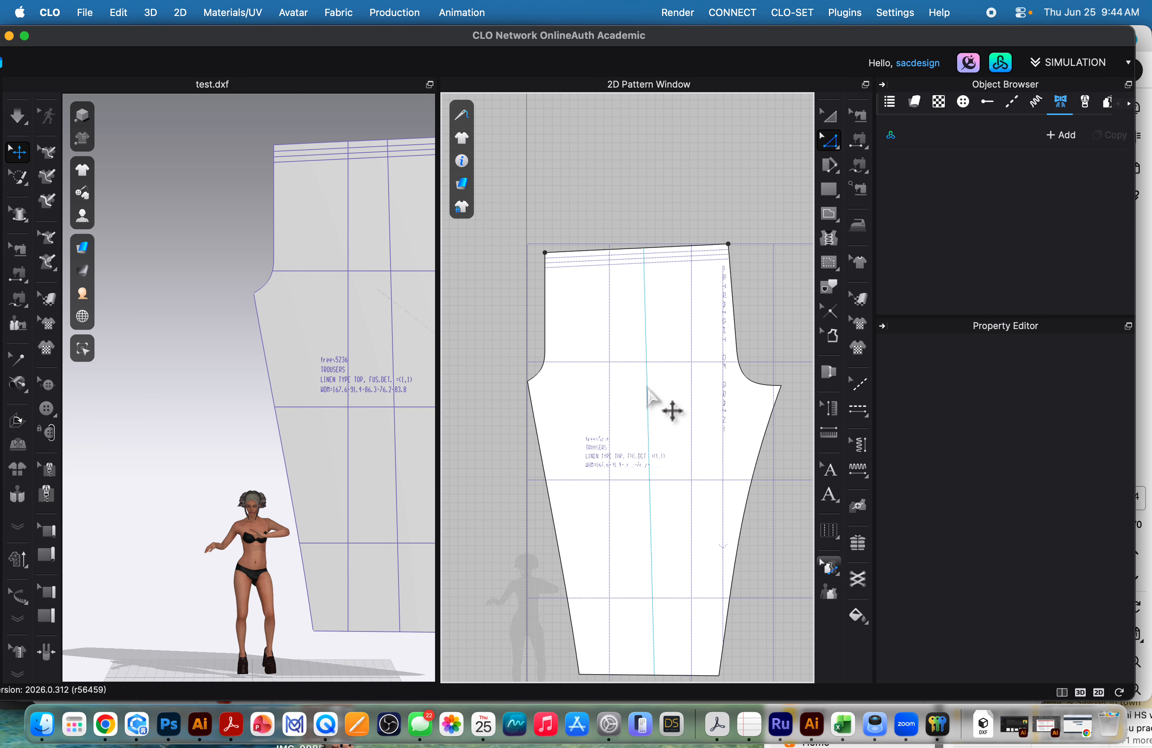
scroll(650, 399, down, 3)
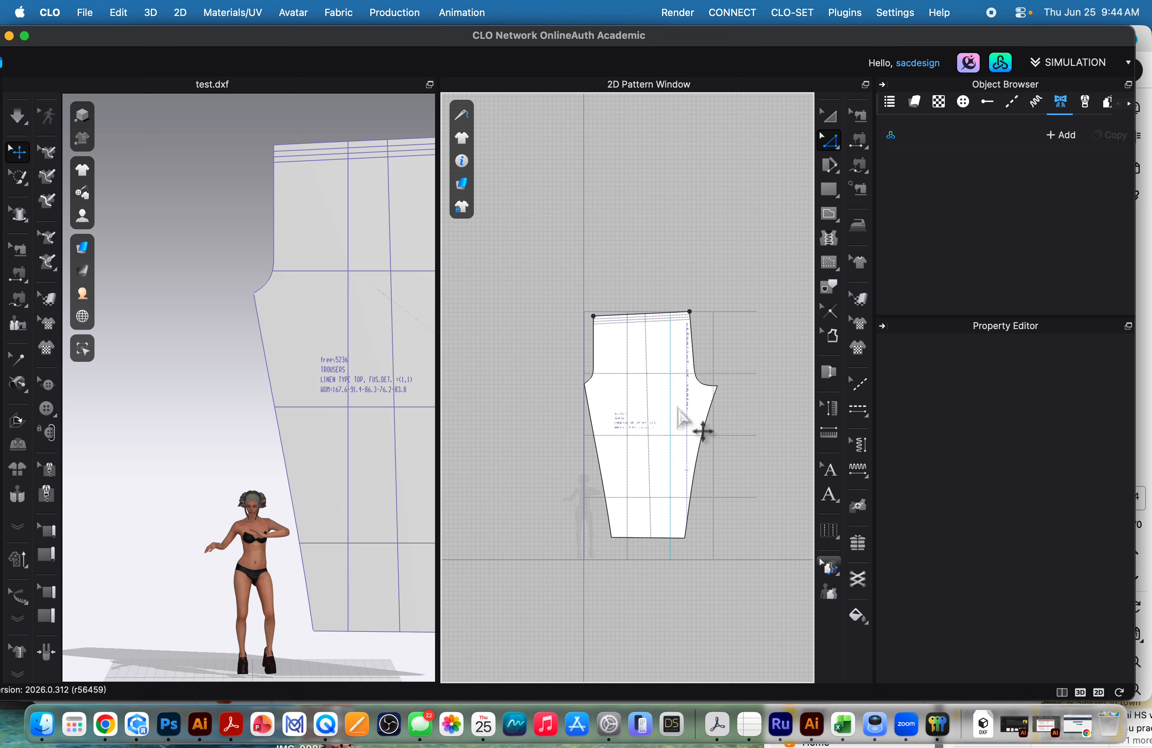
scroll(656, 417, up, 3)
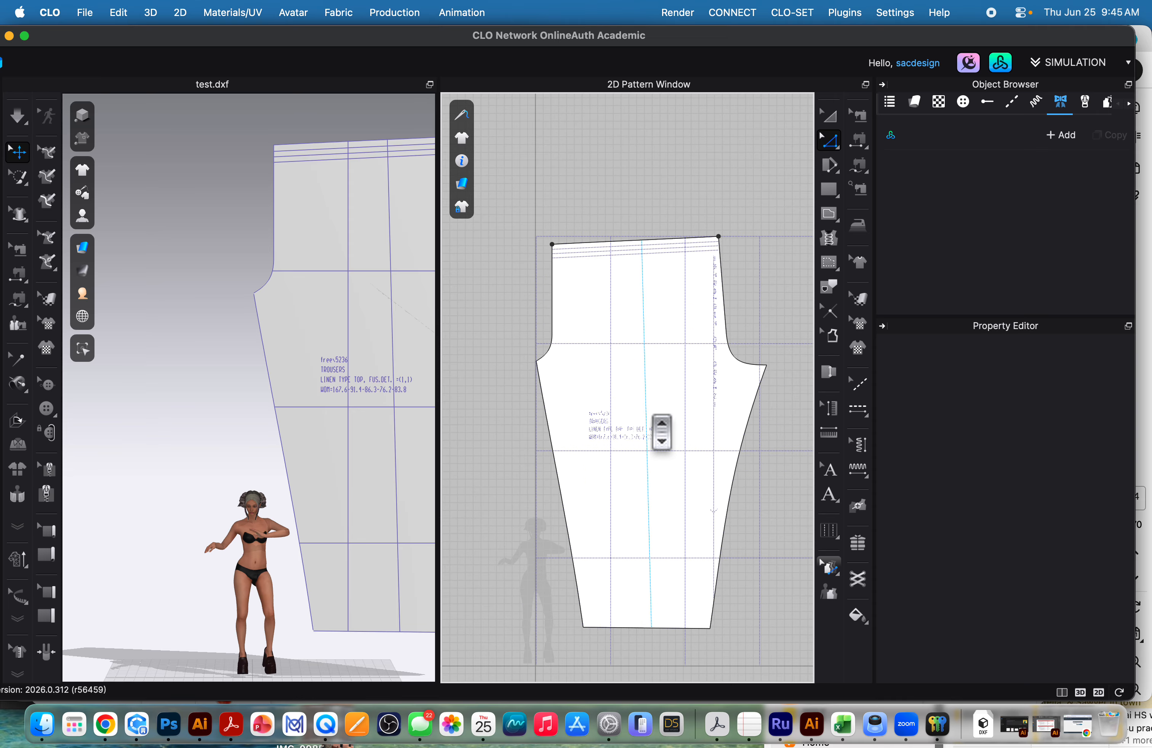